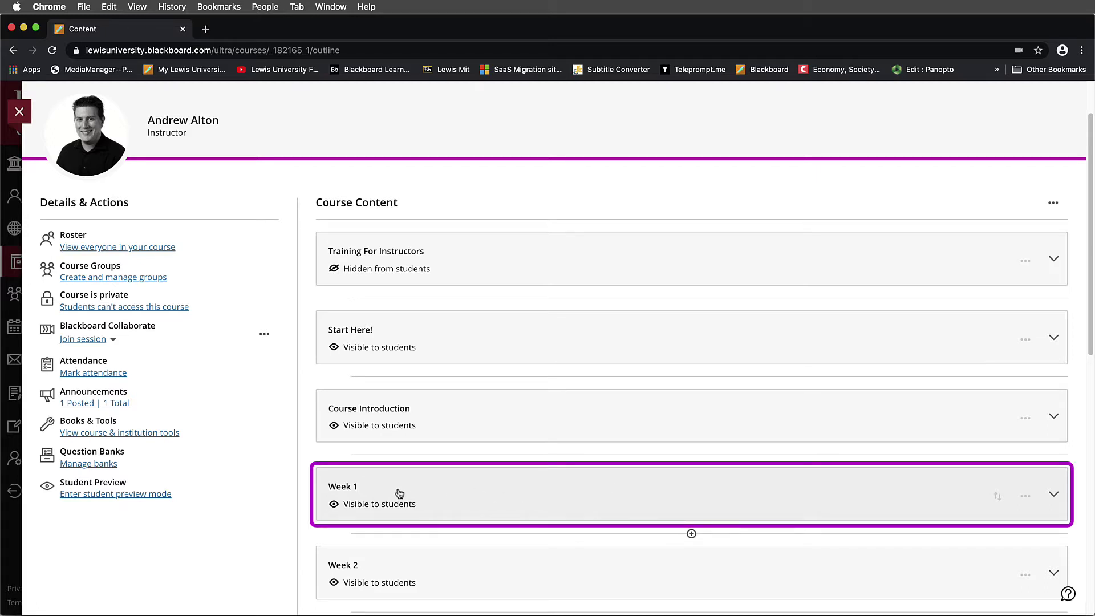
Step: Expand the Week 1 module and its Week 1 Assignments folder to show Week 1: Introduction and Example of Sample Assignment
{"action": "left_click", "coordinate": [523, 499]}
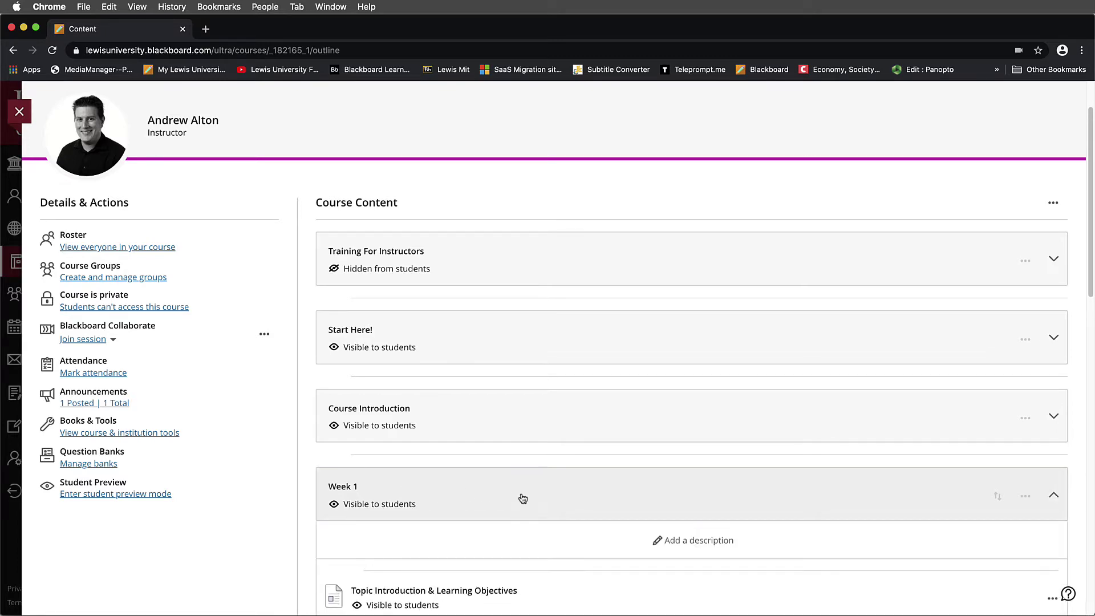
{"action": "scroll", "coordinate": [523, 499], "scroll_direction": "down", "scroll_amount": 5}
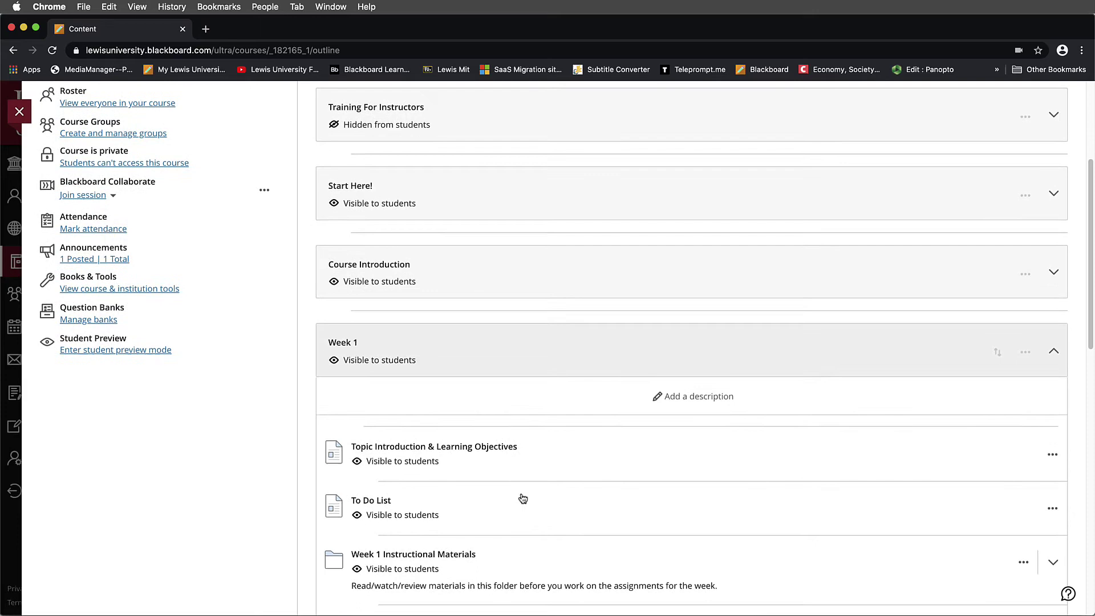
{"action": "scroll", "coordinate": [522, 498], "scroll_direction": "down", "scroll_amount": 2}
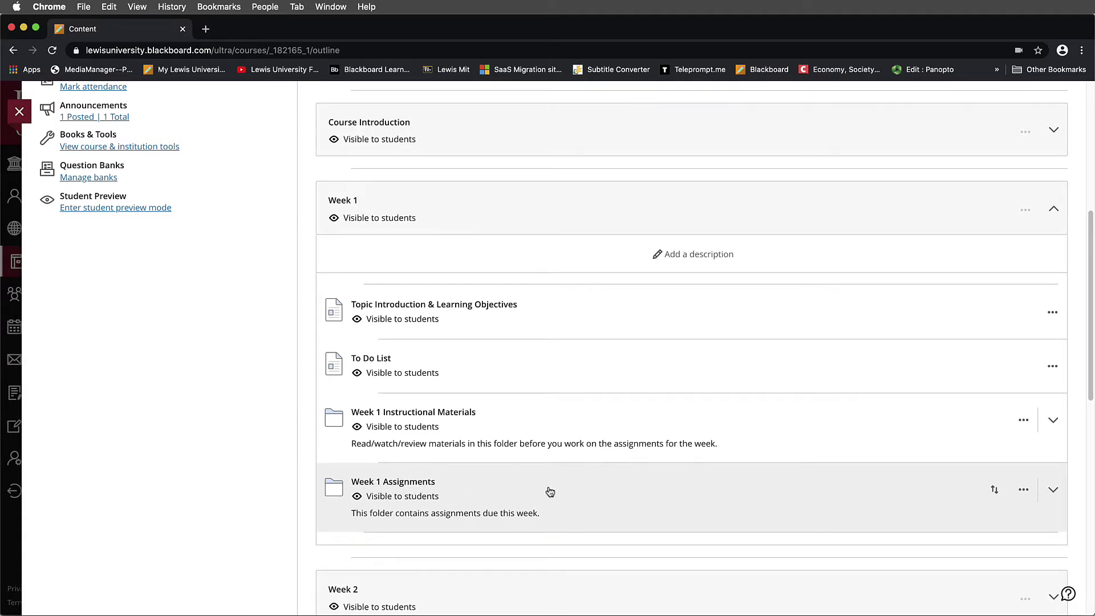
{"action": "left_click", "coordinate": [550, 492]}
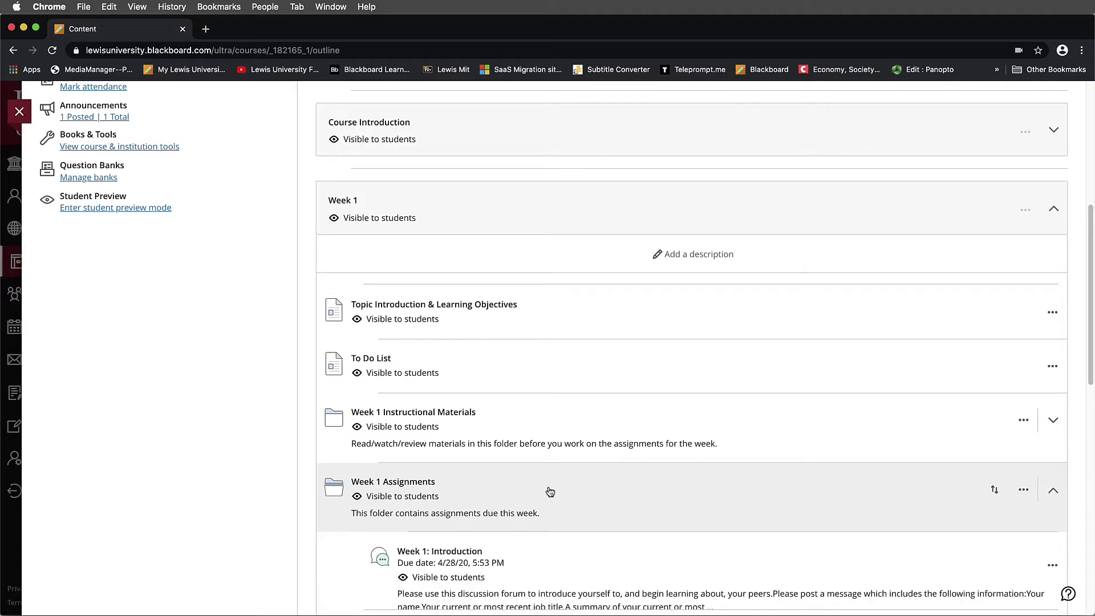
{"action": "scroll", "coordinate": [621, 492], "scroll_direction": "down", "scroll_amount": 3}
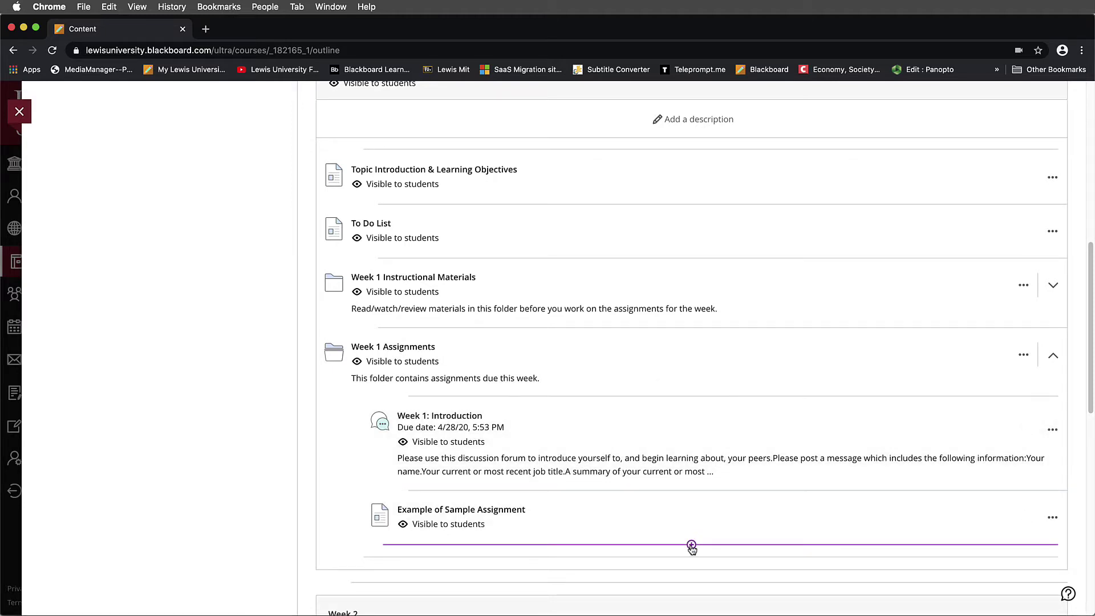
{"action": "scroll", "coordinate": [692, 548], "scroll_direction": "down", "scroll_amount": 1}
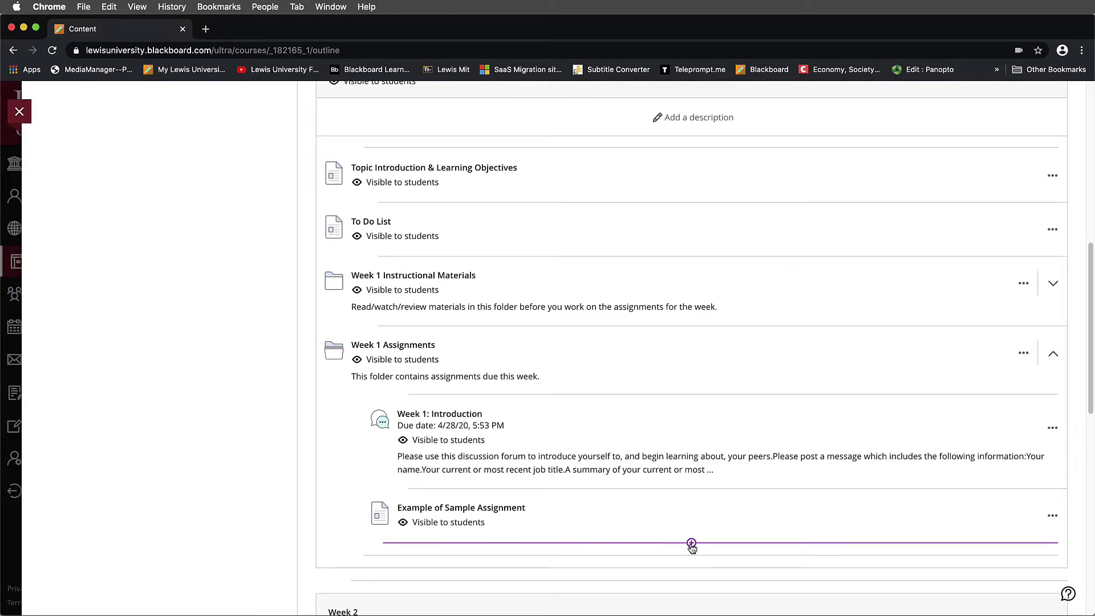
Step: From the plus below Example of Sample Assignment, go to Content Market and find the Voice Thread card
{"action": "left_click", "coordinate": [692, 544]}
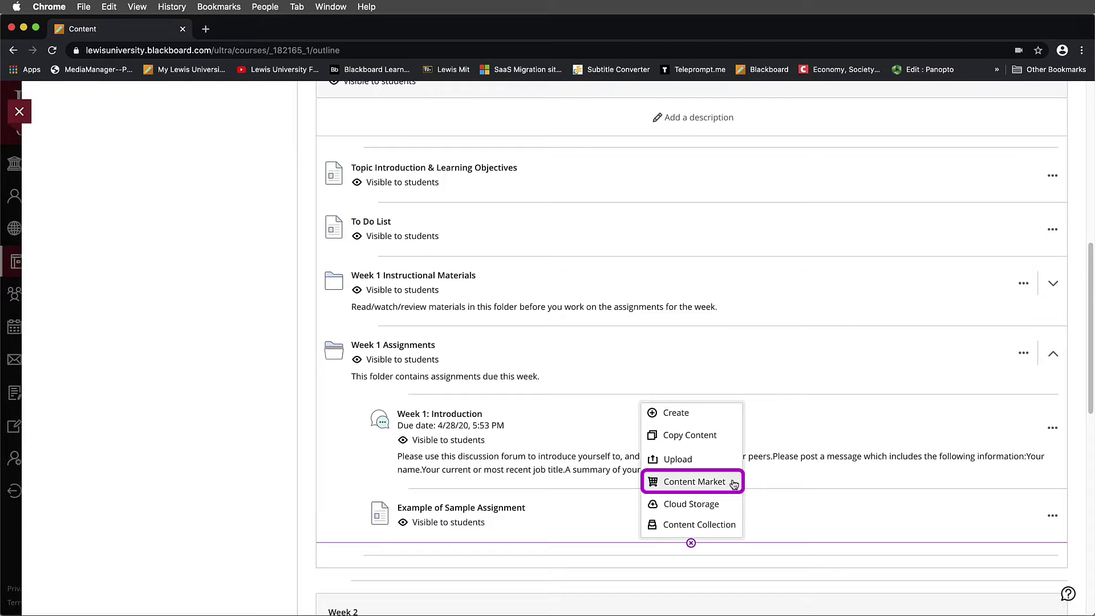
{"action": "left_click", "coordinate": [734, 484]}
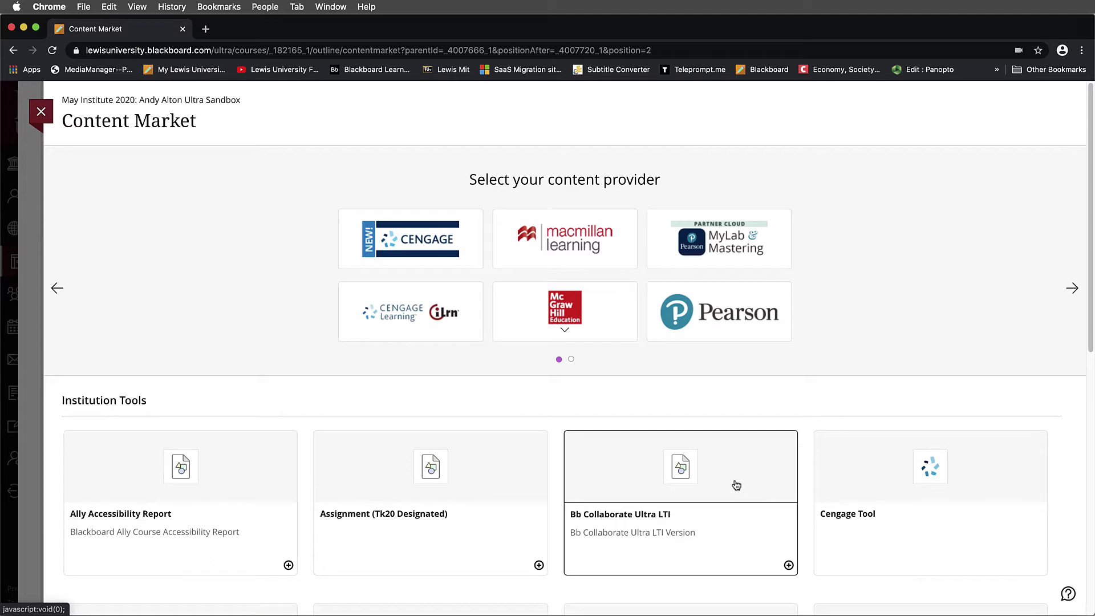
{"action": "scroll", "coordinate": [737, 486], "scroll_direction": "down", "scroll_amount": 5}
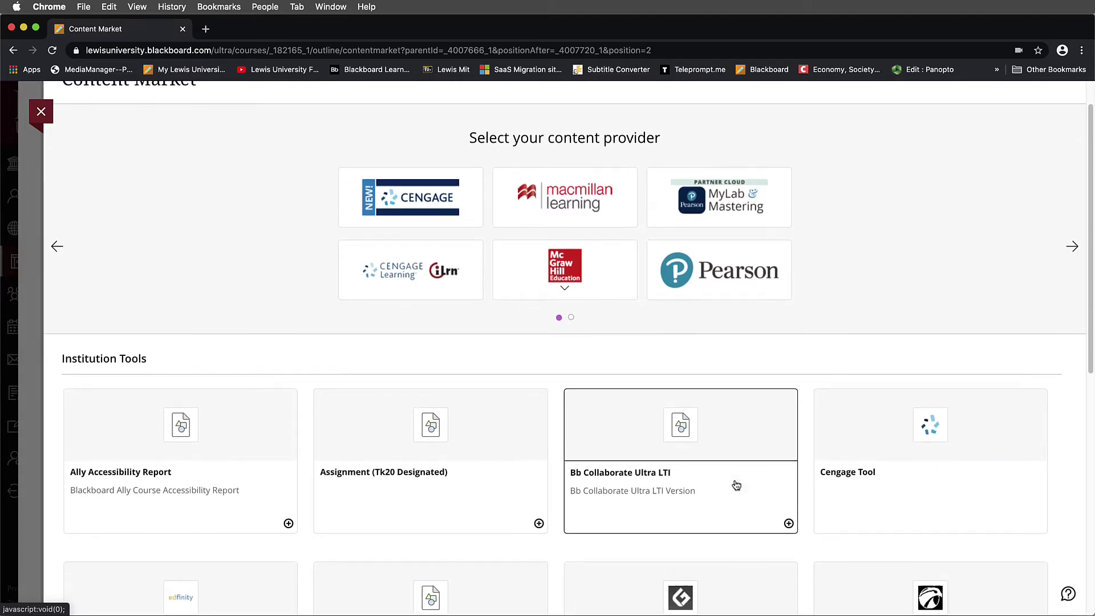
{"action": "scroll", "coordinate": [737, 486], "scroll_direction": "down", "scroll_amount": 7}
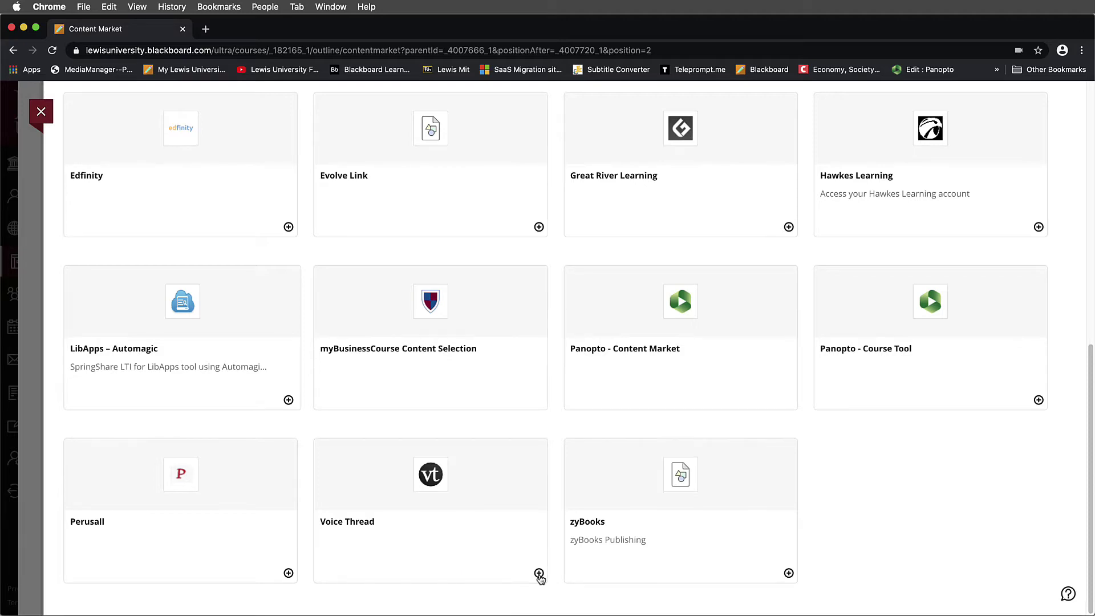
Step: Add a Voice Thread item to Week 1 Assignments, keeping its visibility Hidden
{"action": "left_click", "coordinate": [539, 574]}
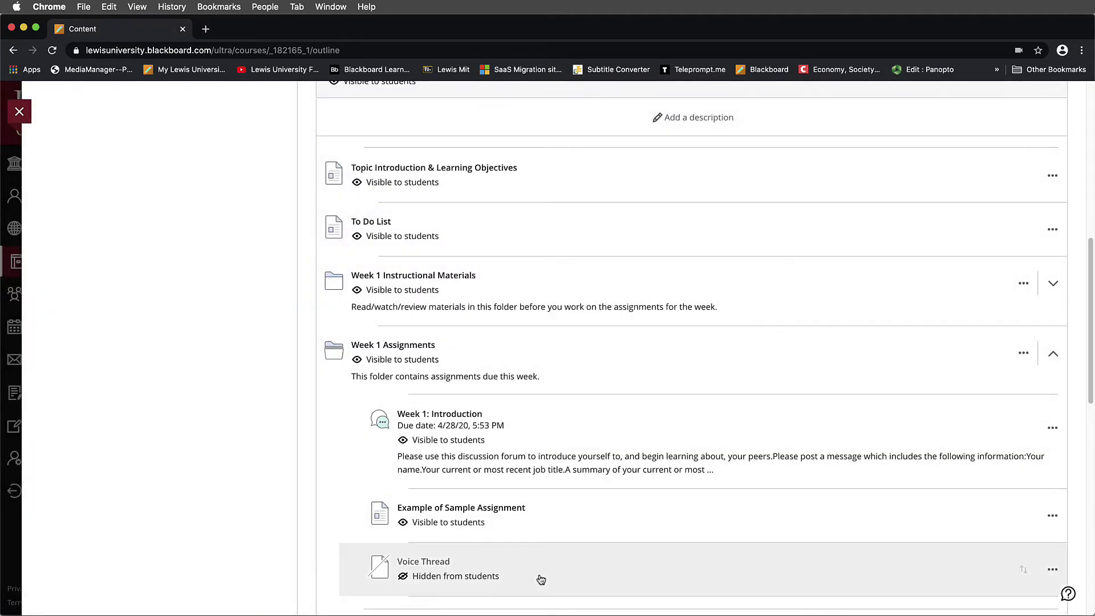
{"action": "scroll", "coordinate": [615, 543], "scroll_direction": "down", "scroll_amount": 2}
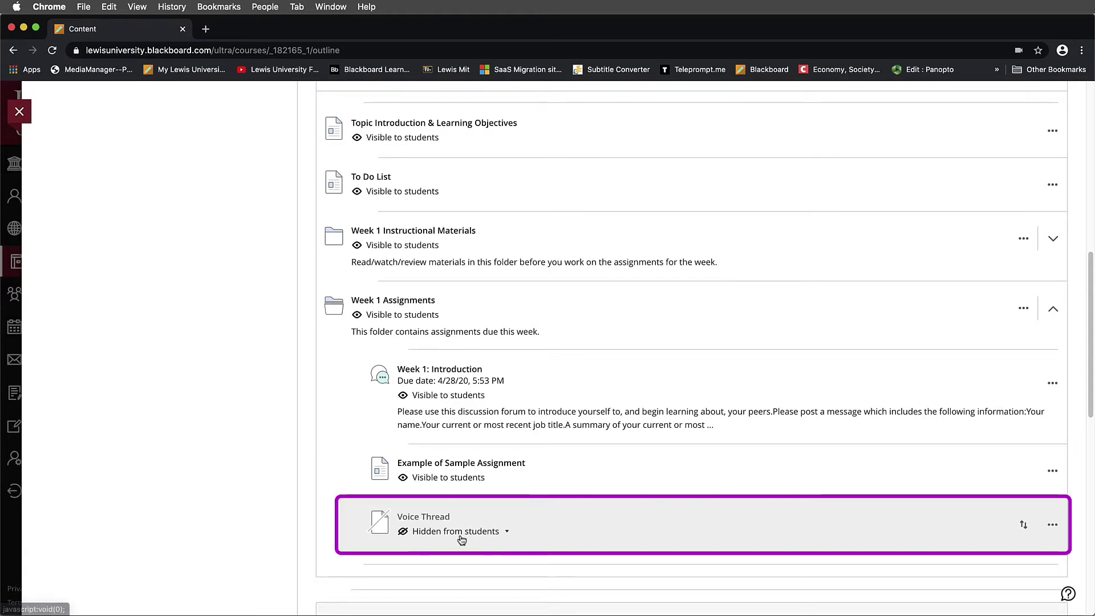
{"action": "left_click", "coordinate": [509, 537]}
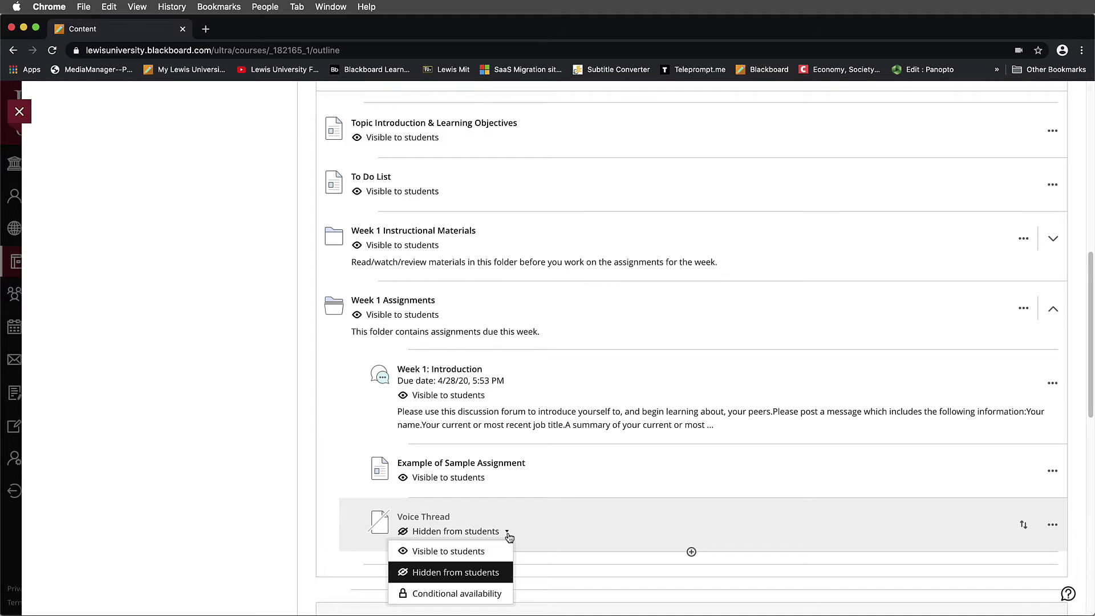
{"action": "left_click", "coordinate": [551, 532]}
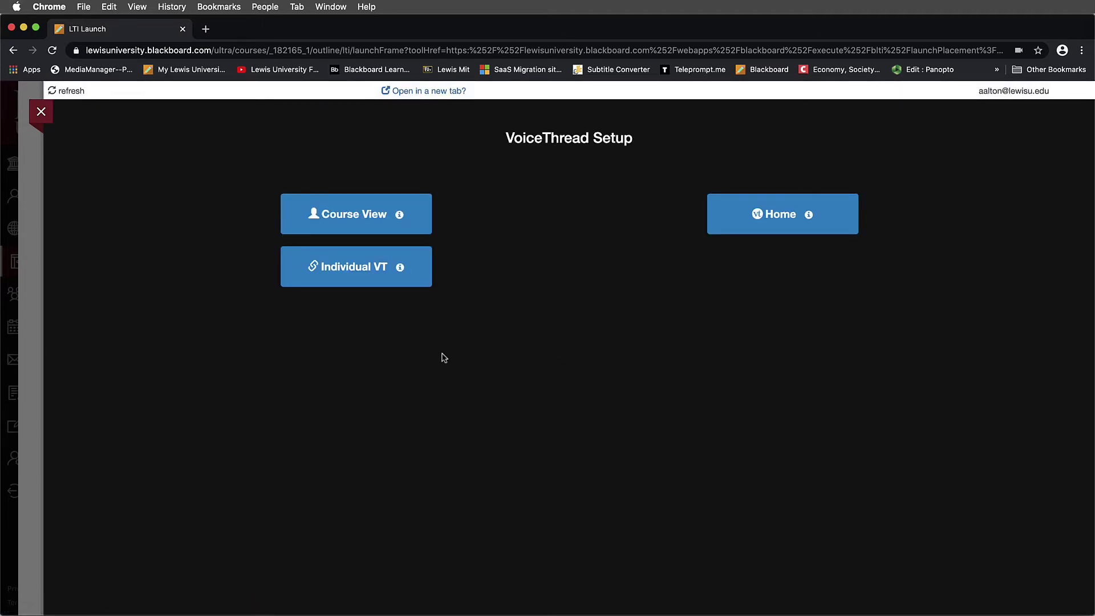
Step: Close the VoiceThread Setup panel without changing its options
{"action": "left_click", "coordinate": [41, 111]}
{"action": "left_click", "coordinate": [45, 113]}
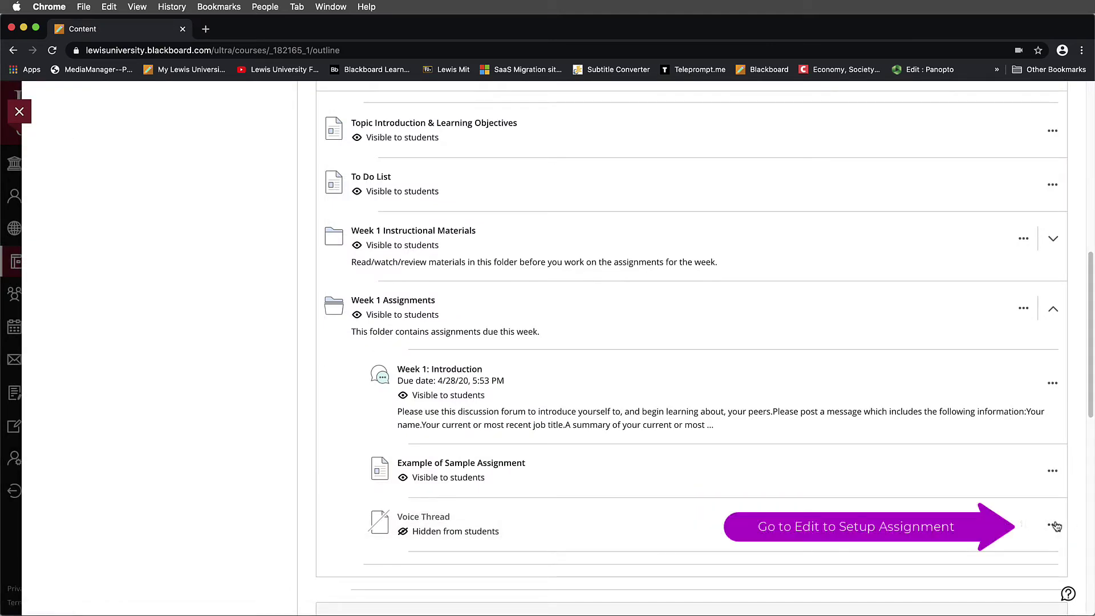
Step: Edit the Voice Thread item and retitle it 'Week 1 - VoiceThread Assignment'
{"action": "left_click", "coordinate": [1053, 526]}
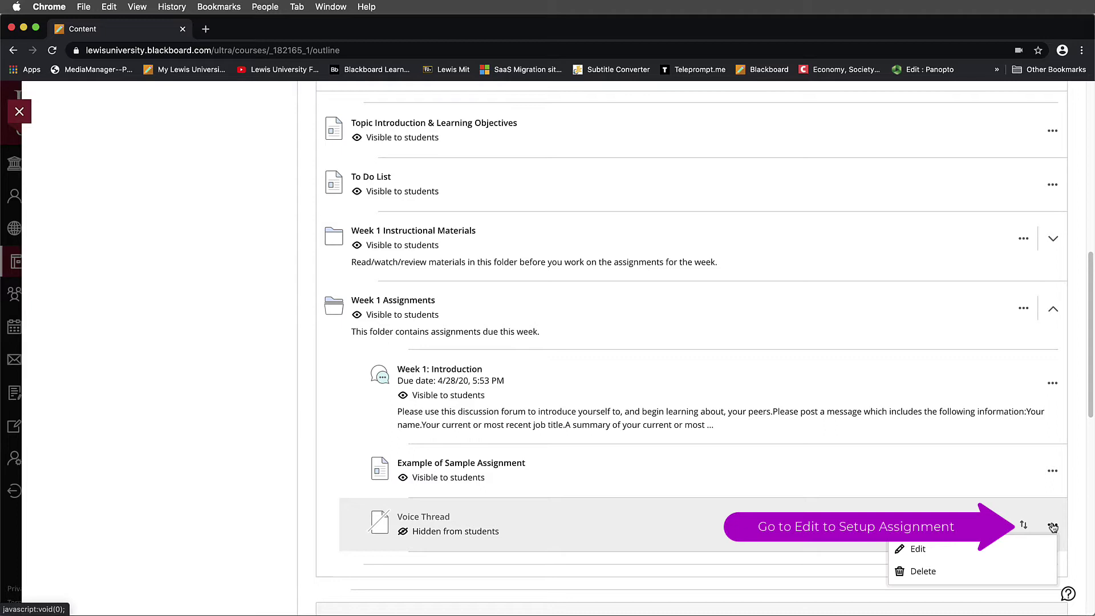
{"action": "left_click", "coordinate": [953, 550]}
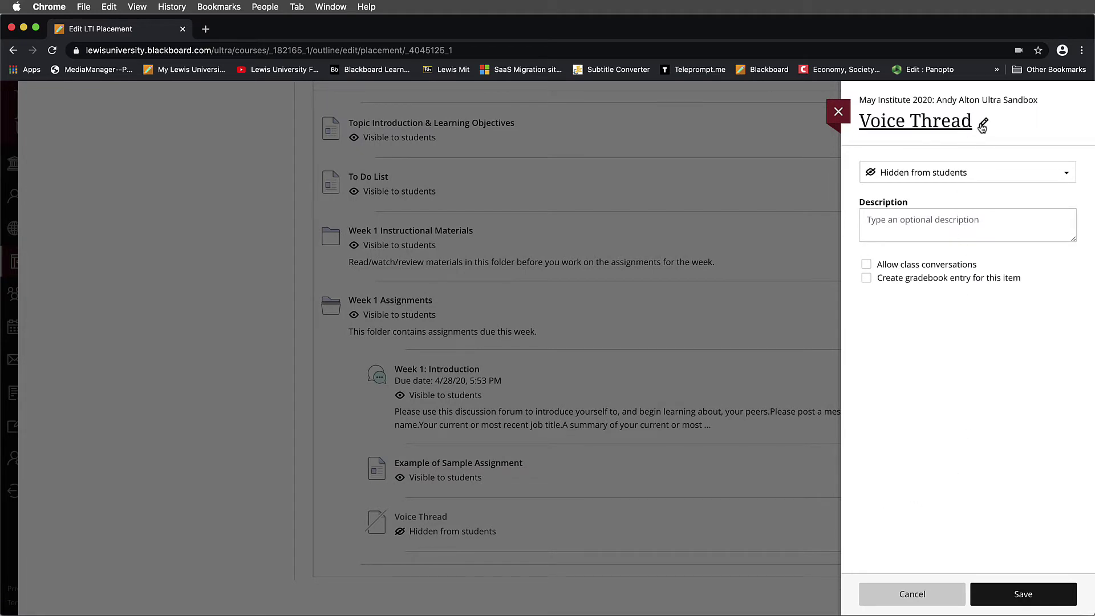
{"action": "left_click", "coordinate": [982, 125]}
{"action": "key", "text": "BackSpace"}
{"action": "key", "text": "BackSpace"}
{"action": "key", "text": "BackSpace"}
{"action": "key", "text": "BackSpace"}
{"action": "key", "text": "BackSpace"}
{"action": "key", "text": "BackSpace"}
{"action": "key", "text": "BackSpace"}
{"action": "key", "text": "BackSpace"}
{"action": "key", "text": "BackSpace"}
{"action": "key", "text": "BackSpace"}
{"action": "key", "text": "BackSpace"}
{"action": "key", "text": "BackSpace"}
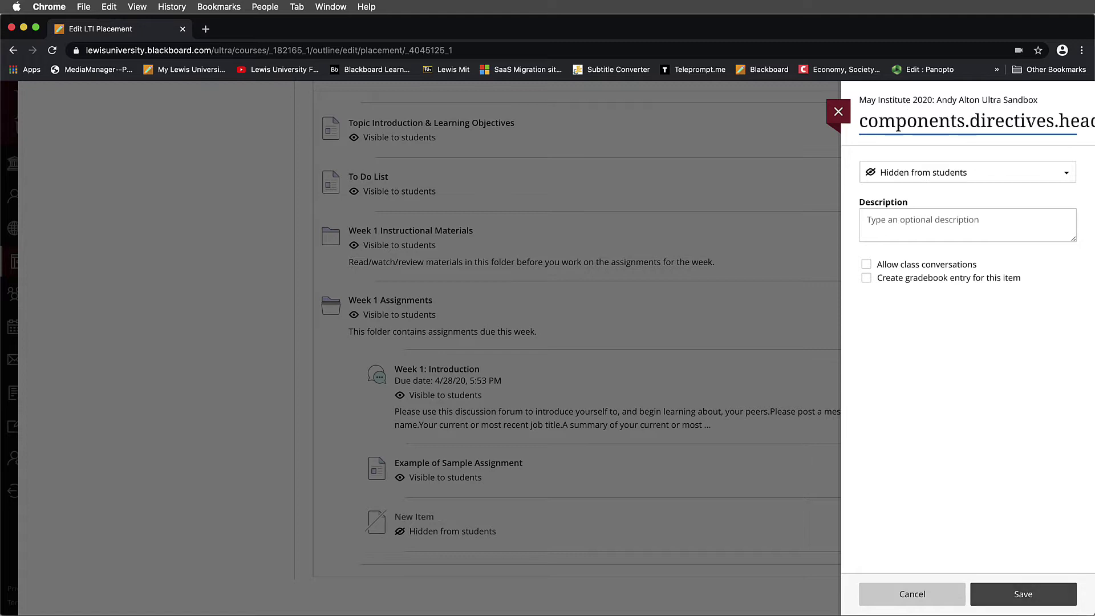
{"action": "type", "text": "Week 1 "}
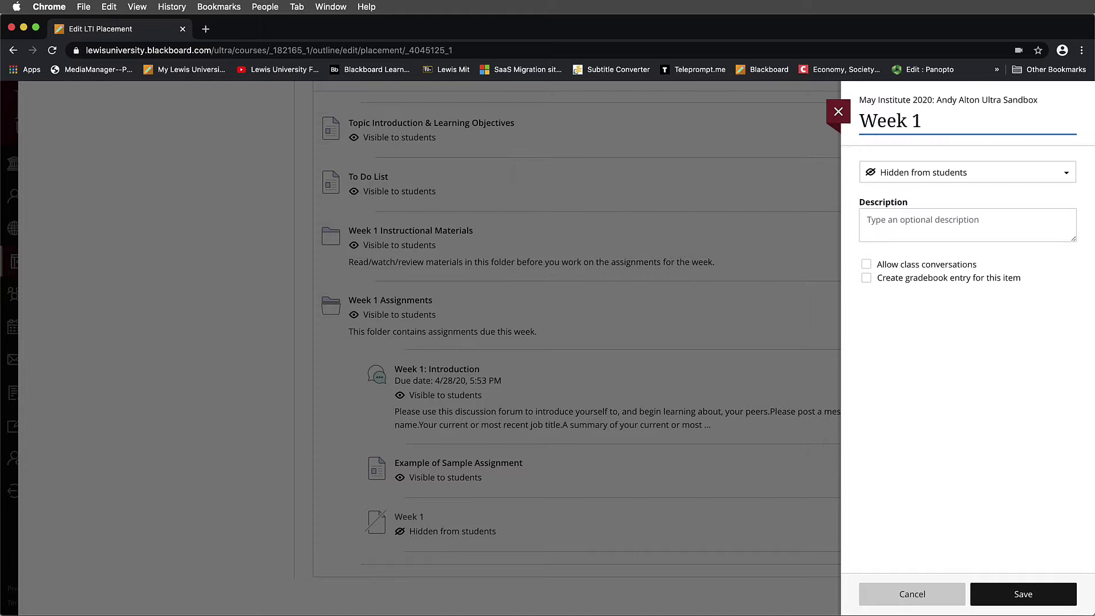
{"action": "type", "text": "- VoiceThrea"}
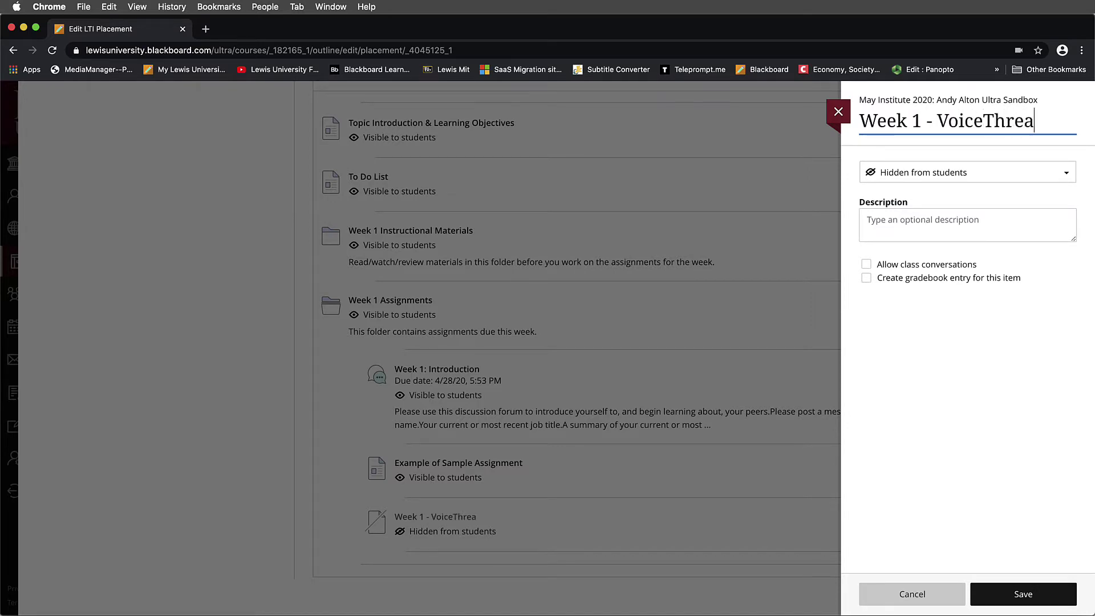
{"action": "type", "text": "d Assi"}
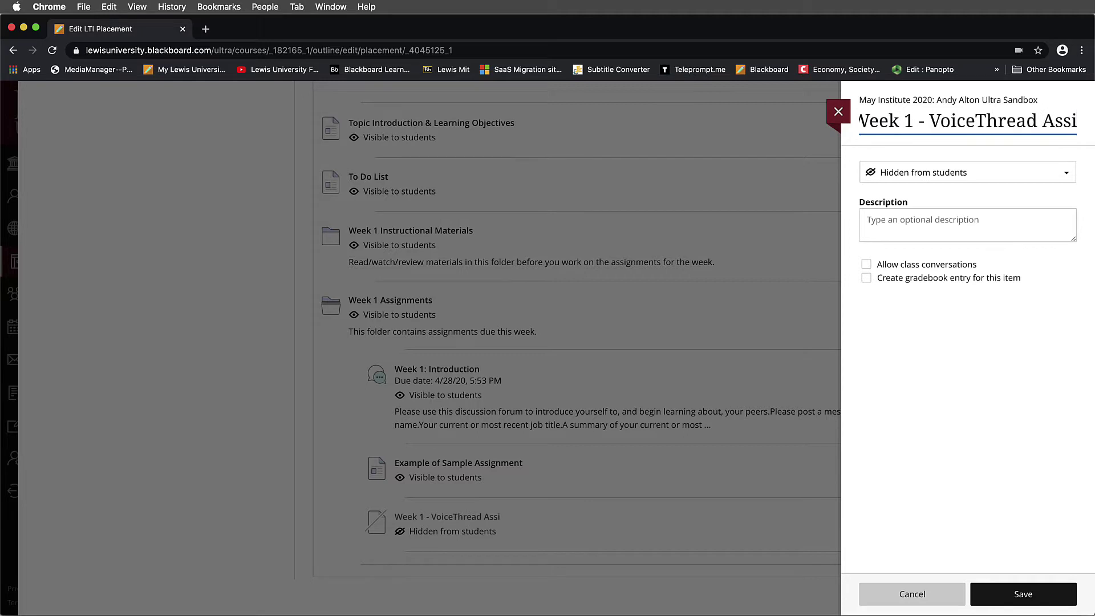
{"action": "type", "text": "gnment"}
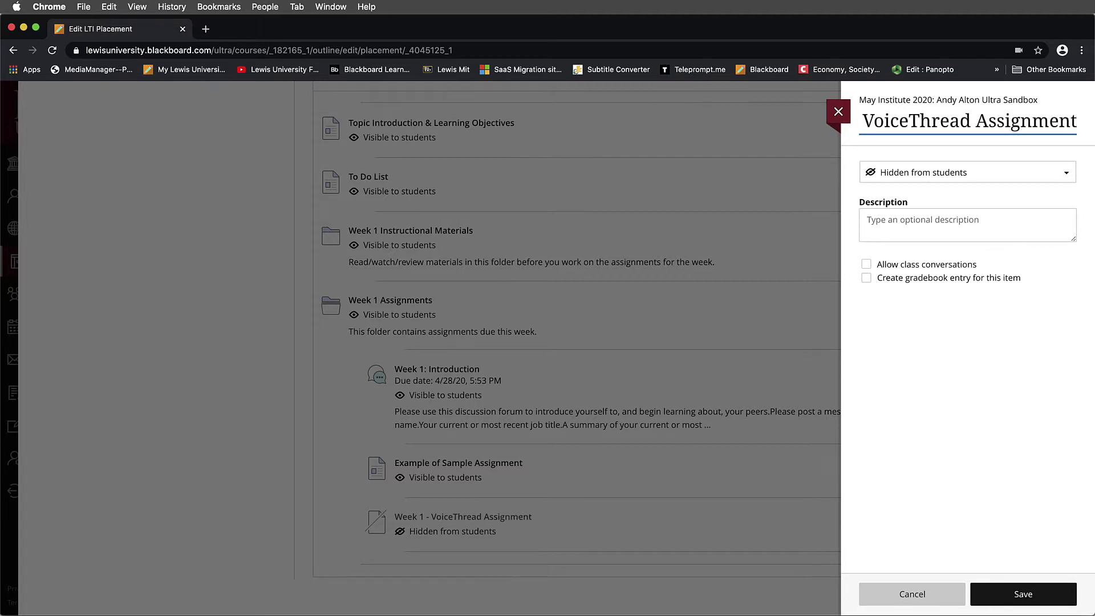
{"action": "left_click", "coordinate": [1007, 222]}
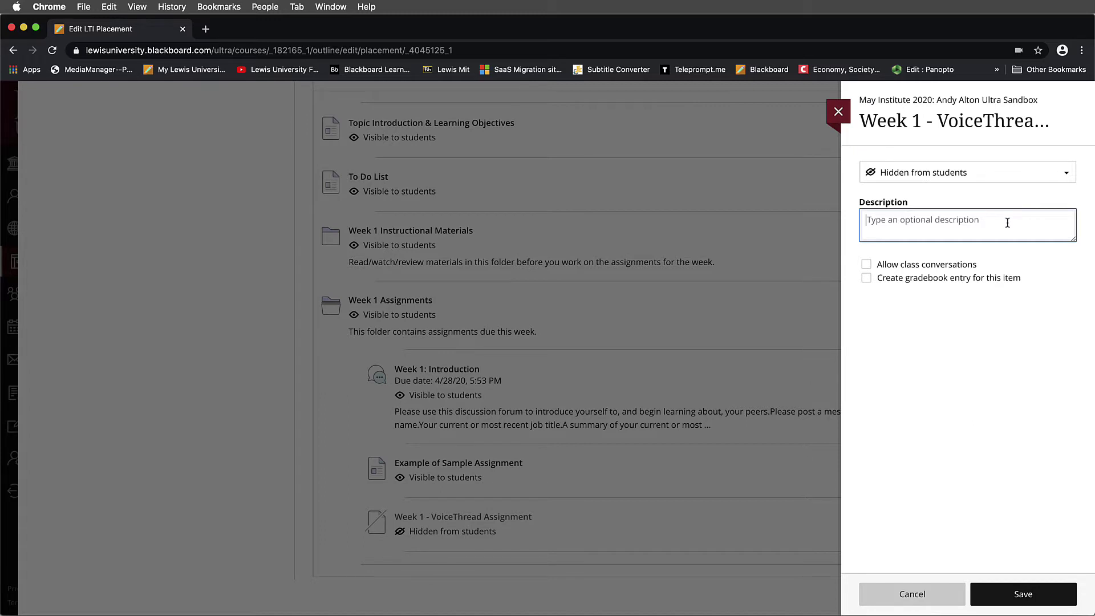
Step: Enter 'Please complete the VoiceThread assignment.' as the item's description
{"action": "type", "text": "Please"}
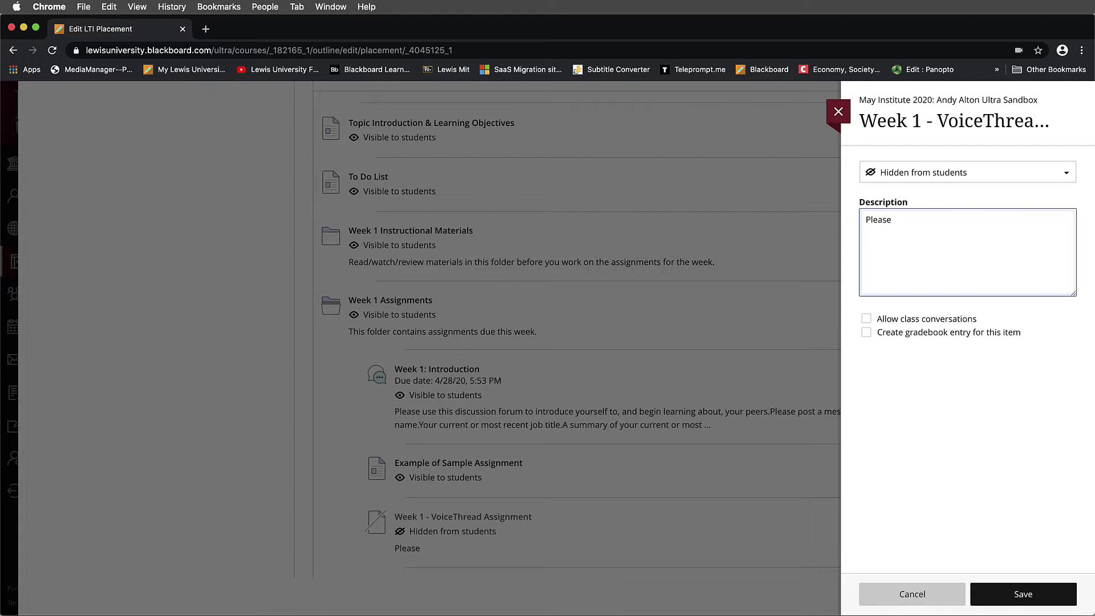
{"action": "type", "text": " complete the VoiceThread"}
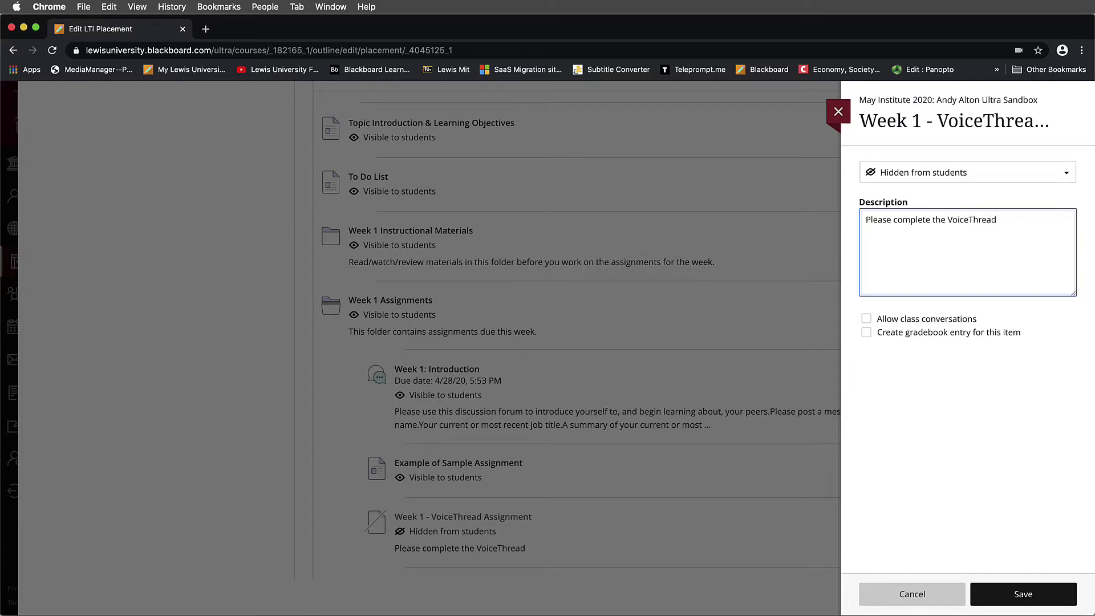
{"action": "type", "text": "assignment."}
Step: Turn on the gradebook entry, grading by Points with maximum 100 in the Assignment category
{"action": "left_click", "coordinate": [867, 334]}
{"action": "left_click", "coordinate": [867, 333]}
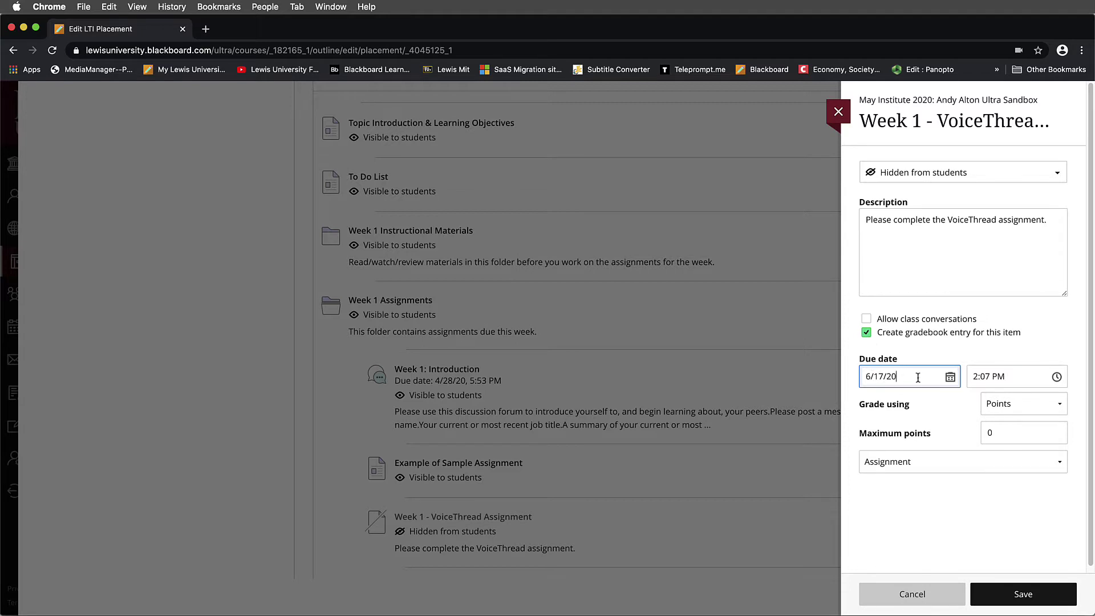
{"action": "left_click", "coordinate": [1021, 405]}
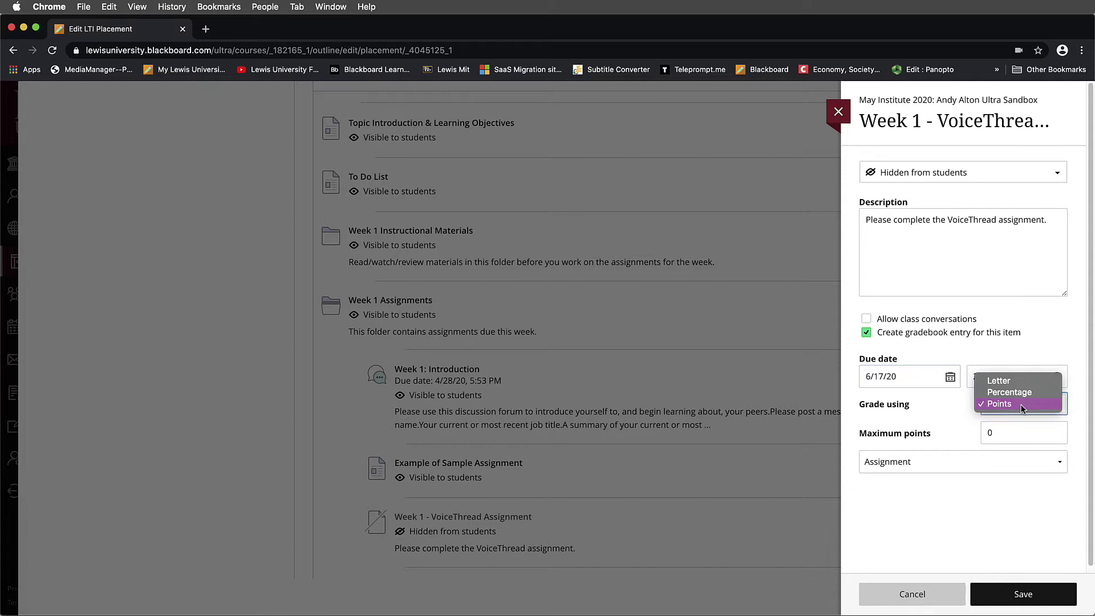
{"action": "left_click", "coordinate": [936, 409]}
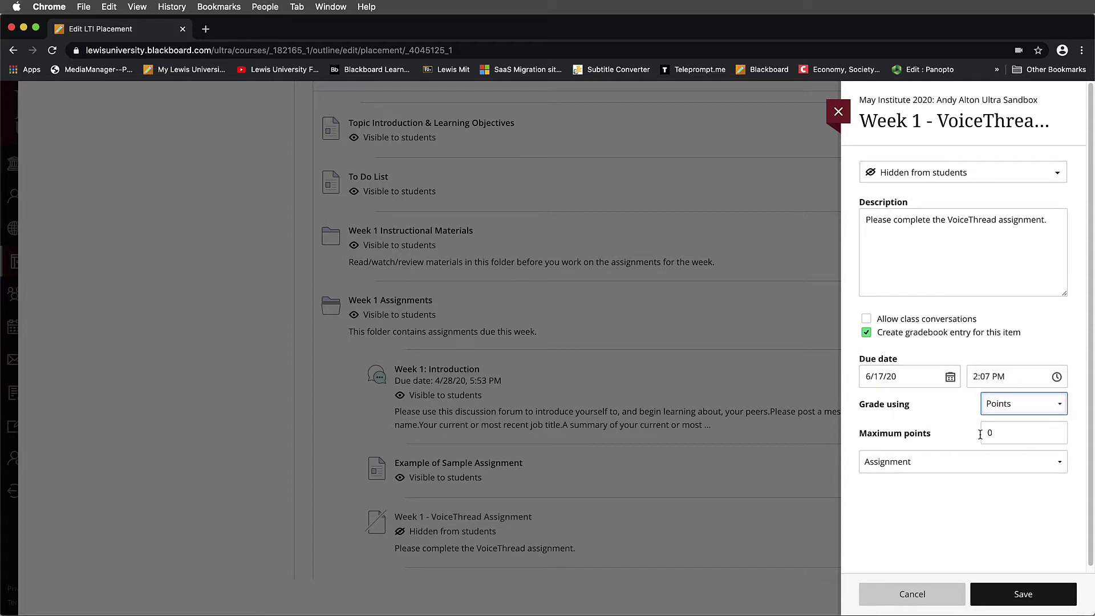
{"action": "left_click", "coordinate": [1014, 434]}
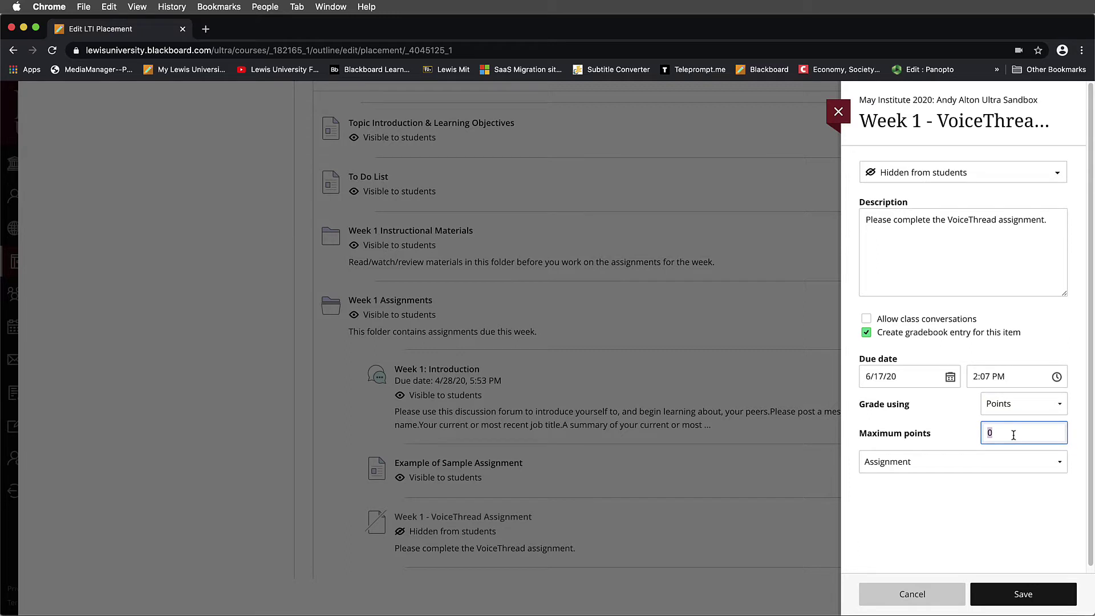
{"action": "type", "text": "100"}
{"action": "left_click", "coordinate": [1000, 510]}
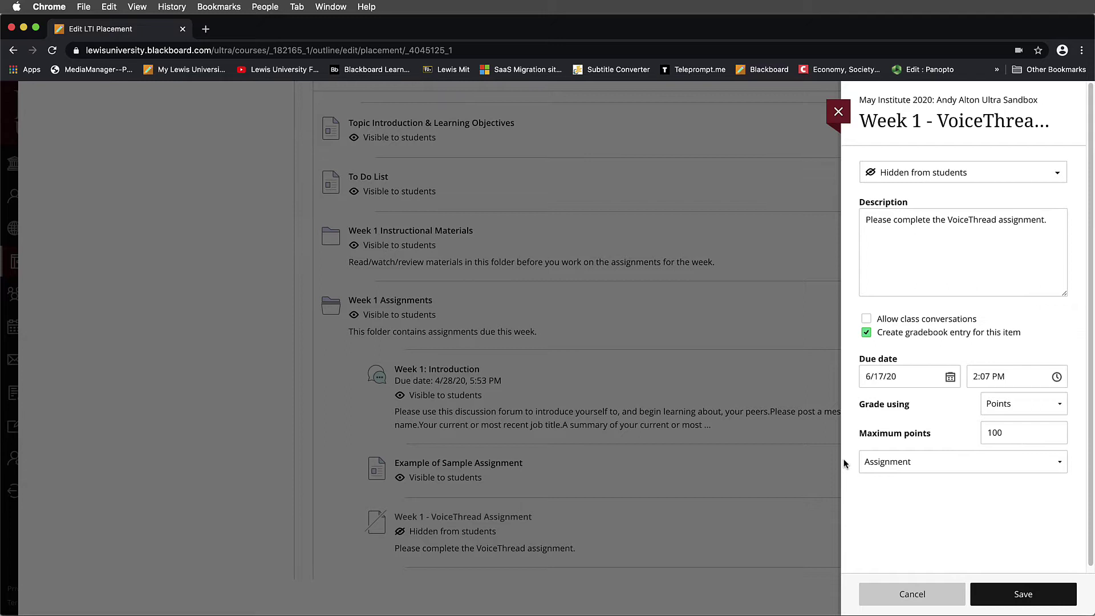
{"action": "left_click", "coordinate": [931, 466]}
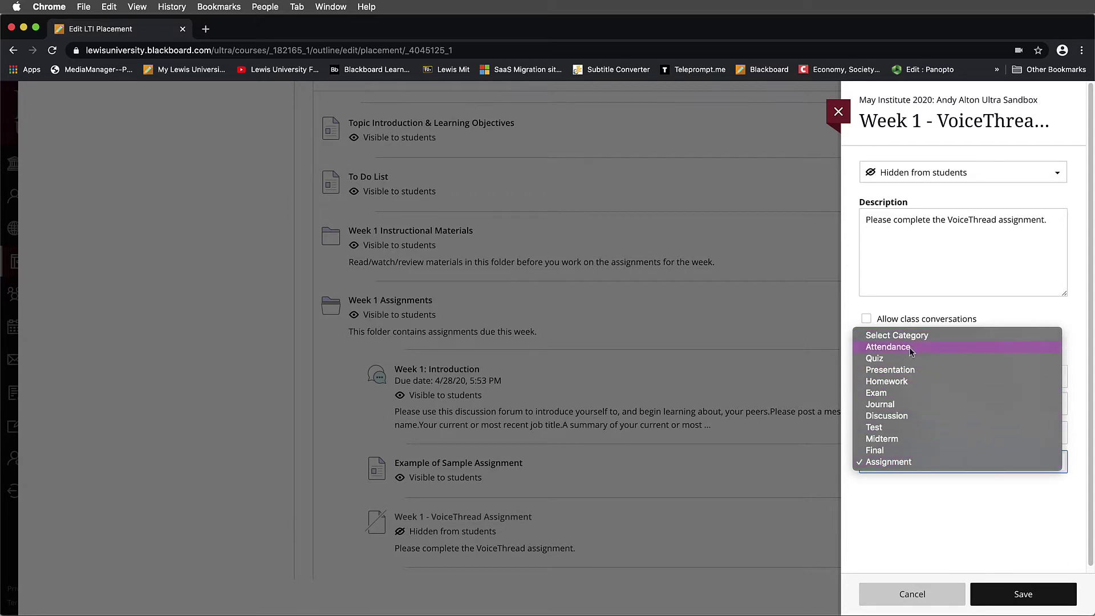
{"action": "left_click", "coordinate": [955, 463]}
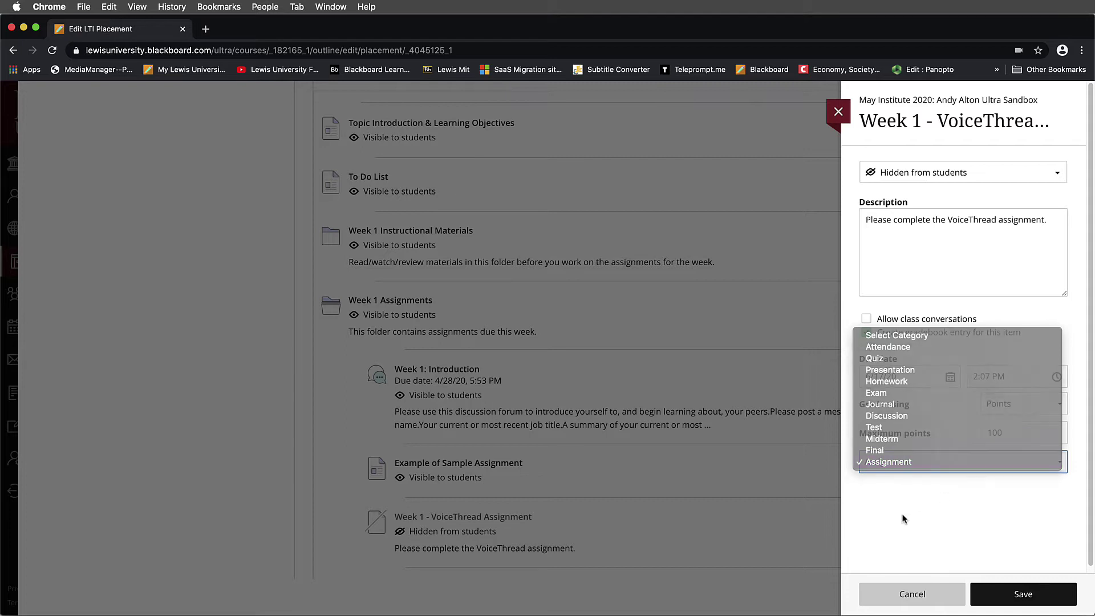
Step: Save the item settings and launch the VoiceThread Assignment Builder
{"action": "left_click", "coordinate": [1005, 595]}
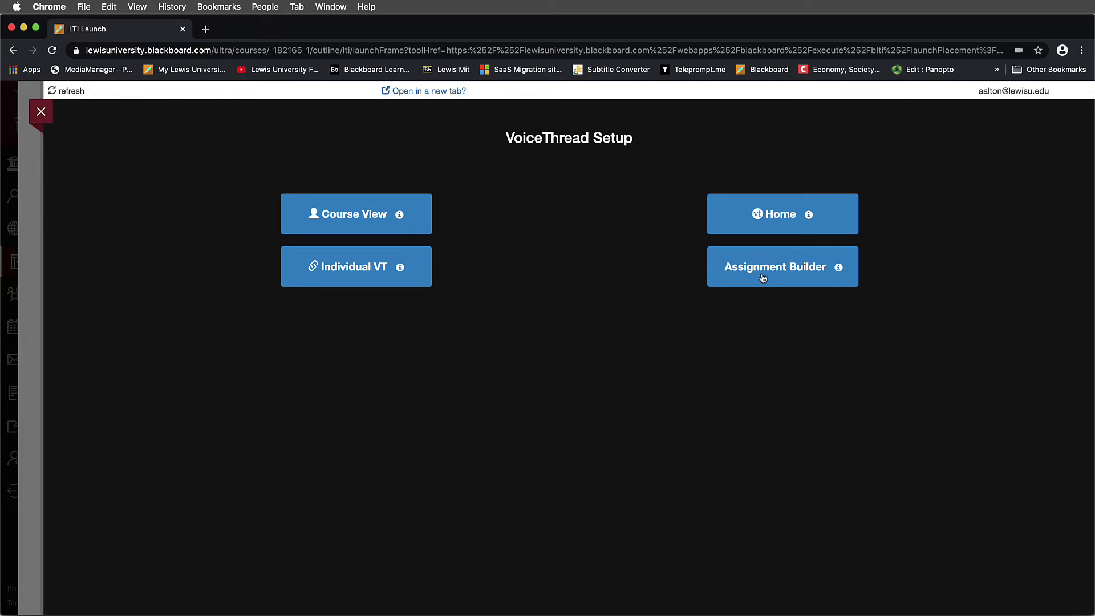
{"action": "left_click", "coordinate": [781, 278]}
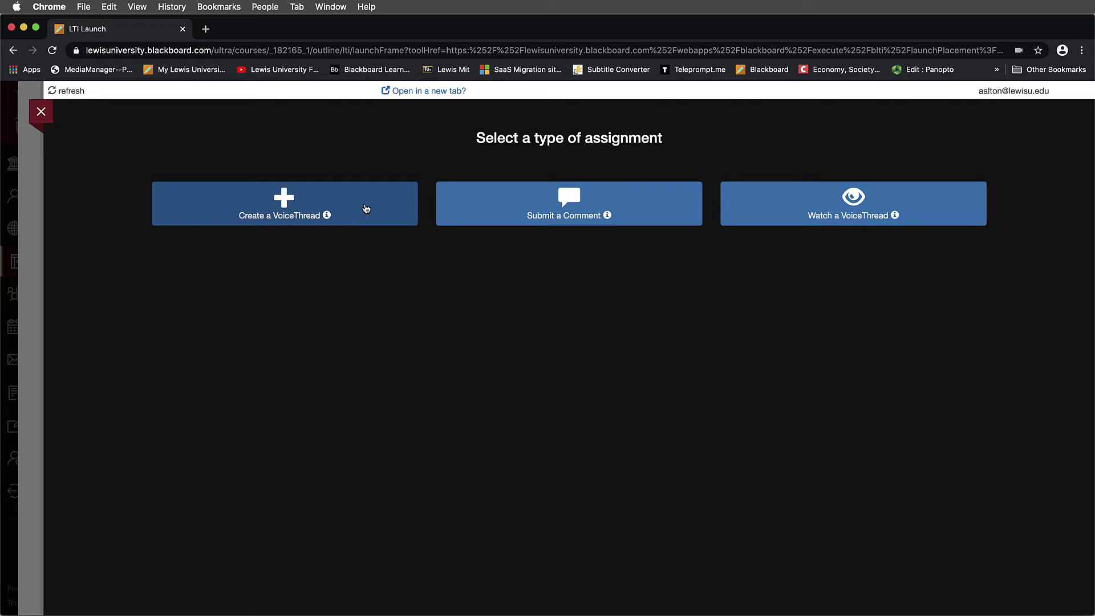
Step: Choose Submit a Comment as the VoiceThread assignment type
{"action": "left_click", "coordinate": [505, 203]}
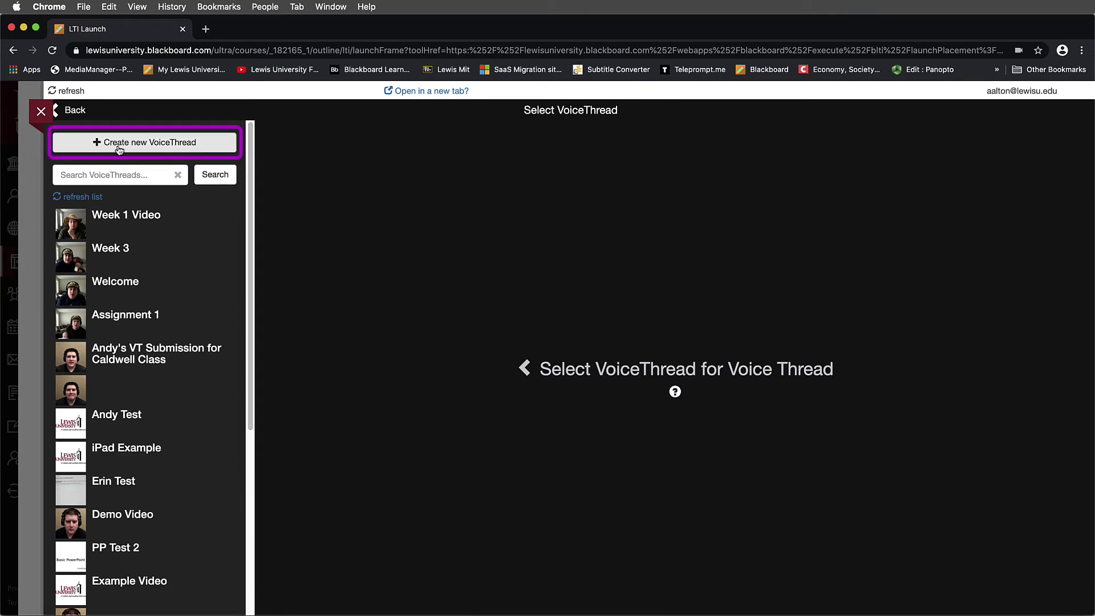
Step: Start a new VoiceThread and bring up its Add Media upload sources
{"action": "left_click", "coordinate": [215, 146]}
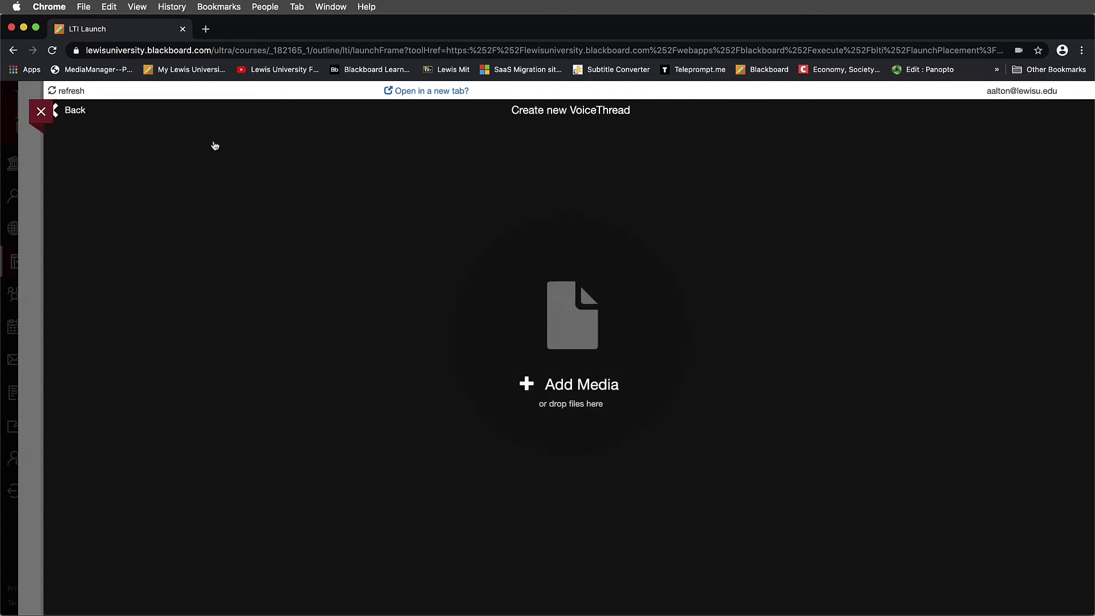
{"action": "left_click", "coordinate": [572, 317]}
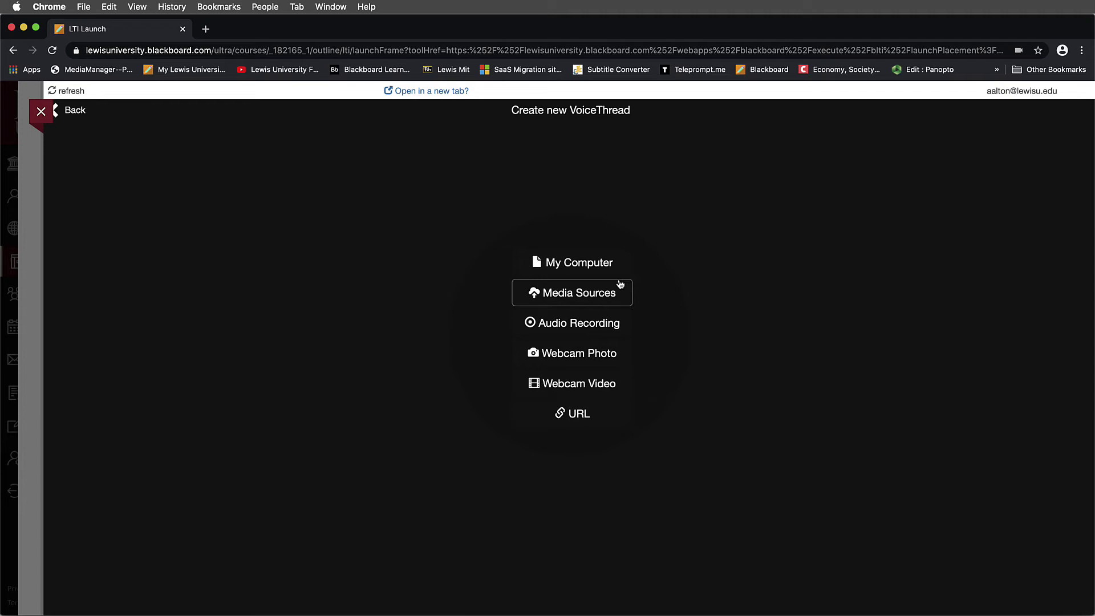
Step: Upload 'VoiceThread Assignment.pptx' from Desktop > VoiceThread Videos as the new thread's media
{"action": "left_click", "coordinate": [582, 267]}
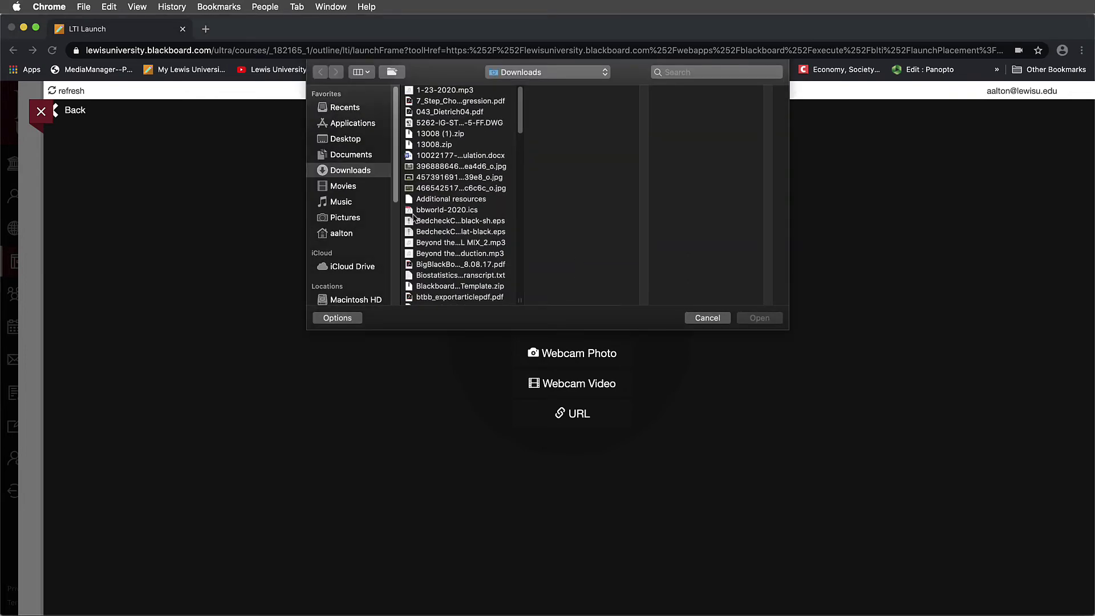
{"action": "scroll", "coordinate": [473, 184], "scroll_direction": "down", "scroll_amount": 15}
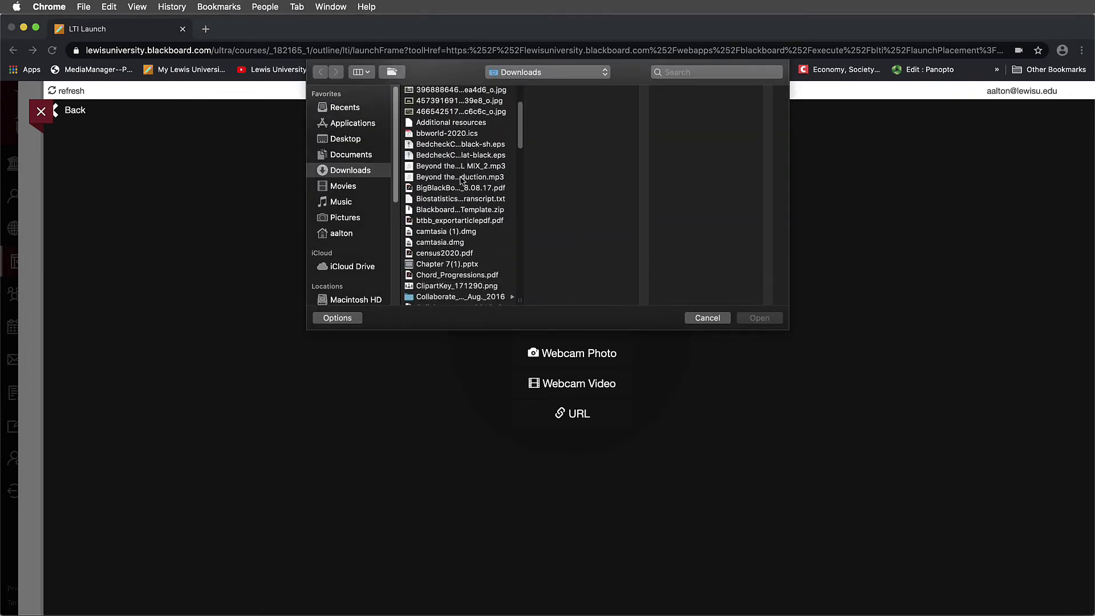
{"action": "left_click", "coordinate": [343, 141]}
{"action": "scroll", "coordinate": [451, 170], "scroll_direction": "down", "scroll_amount": 20}
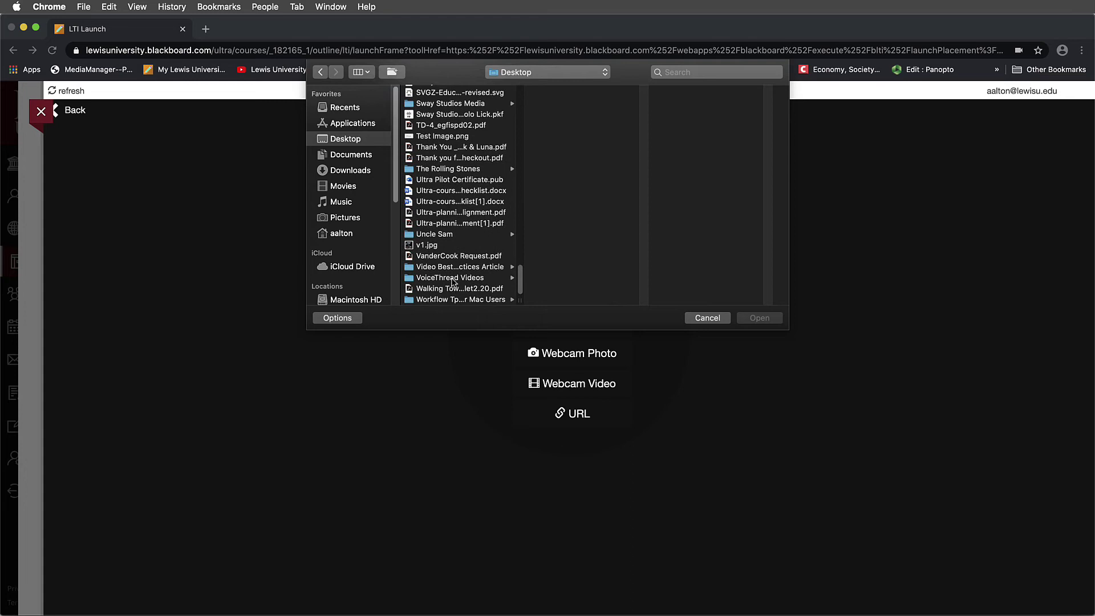
{"action": "left_click", "coordinate": [452, 279]}
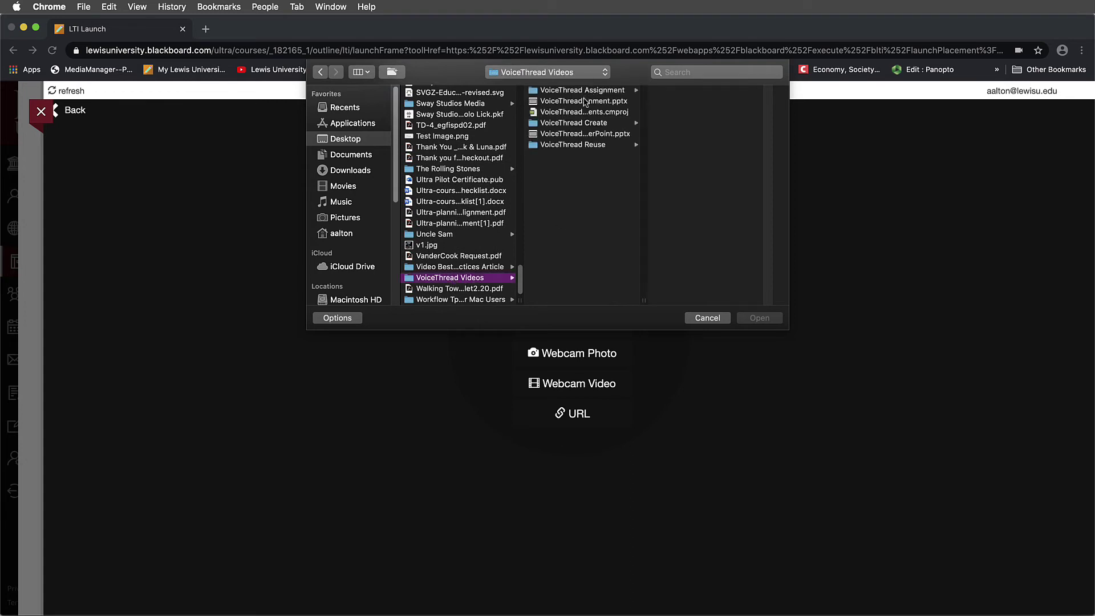
{"action": "left_click", "coordinate": [584, 102]}
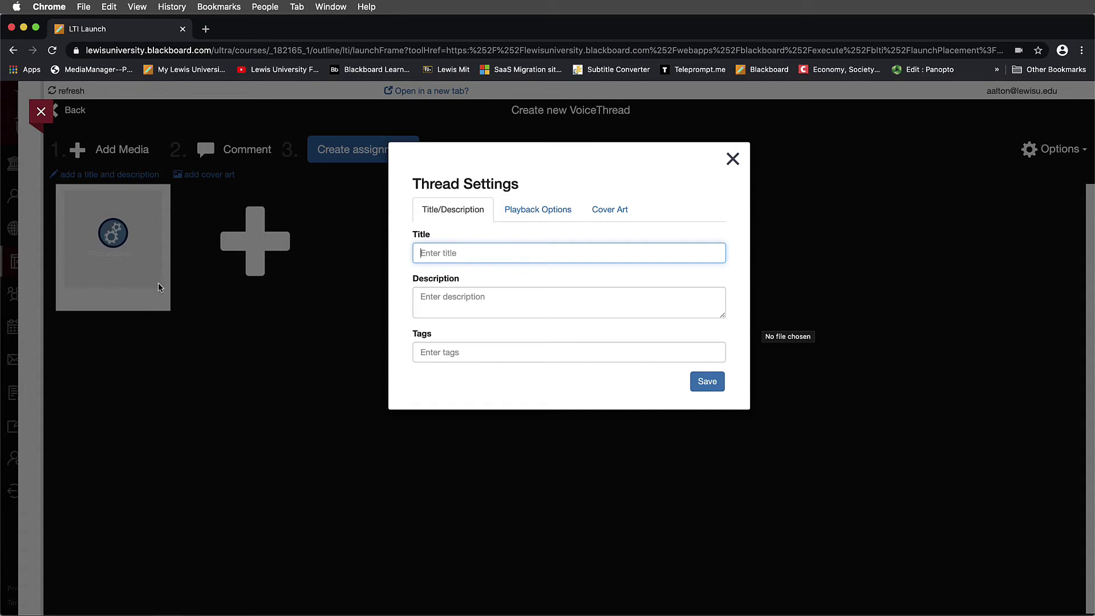
Step: Title the thread 'Week 1 PowerPoint - Assignment'
{"action": "left_click", "coordinate": [499, 257]}
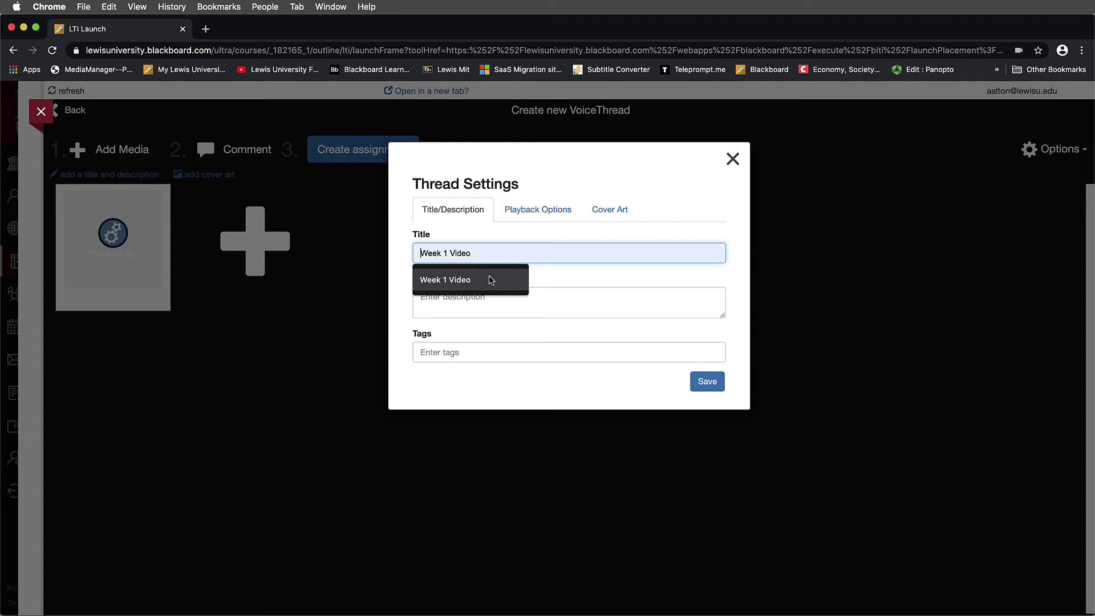
{"action": "left_click", "coordinate": [490, 280]}
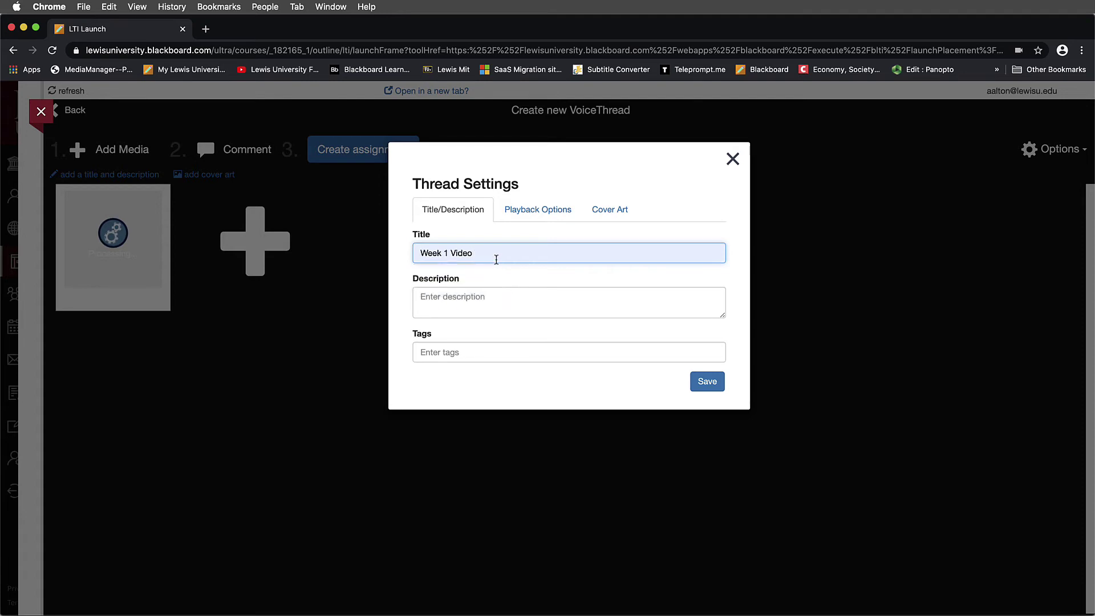
{"action": "key", "text": "BackSpace"}
{"action": "key", "text": "BackSpace"}
{"action": "key", "text": "BackSpace"}
{"action": "key", "text": "BackSpace"}
{"action": "key", "text": "BackSpace"}
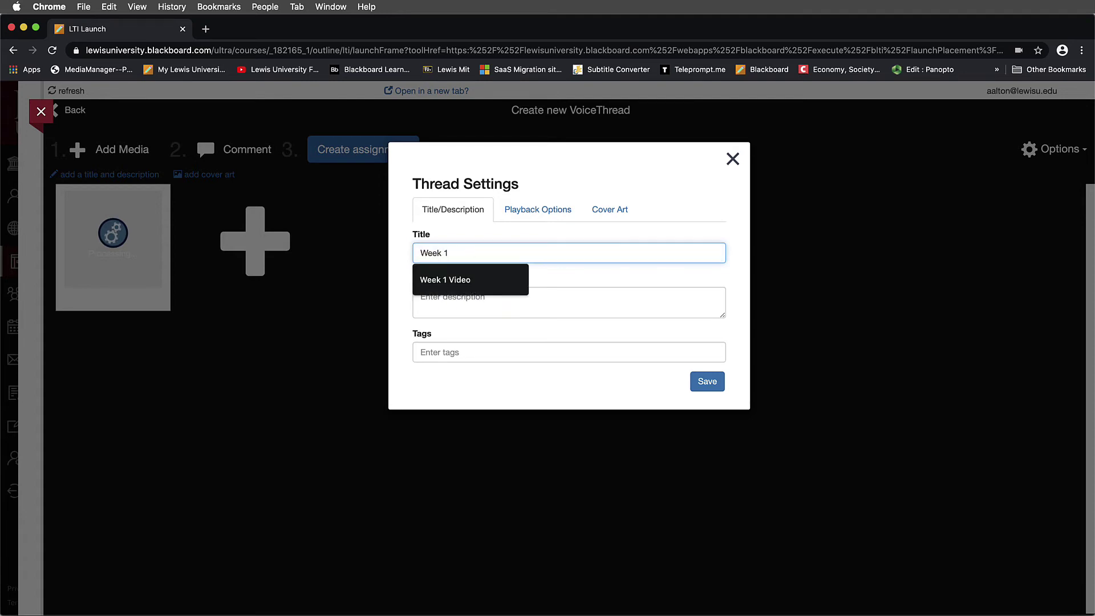
{"action": "type", "text": "PowerPo"}
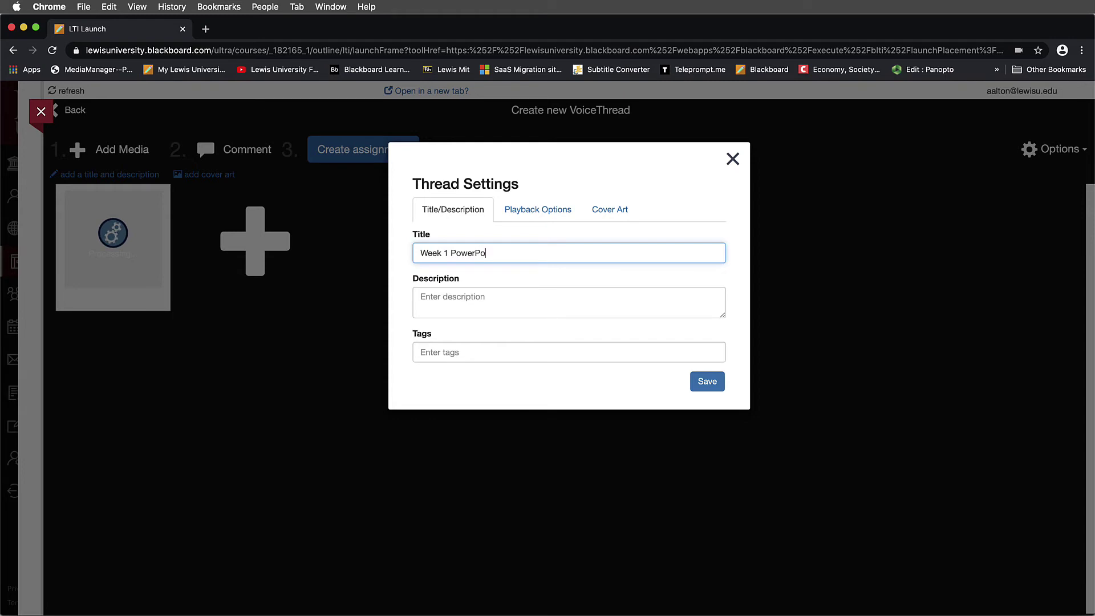
{"action": "type", "text": "int"}
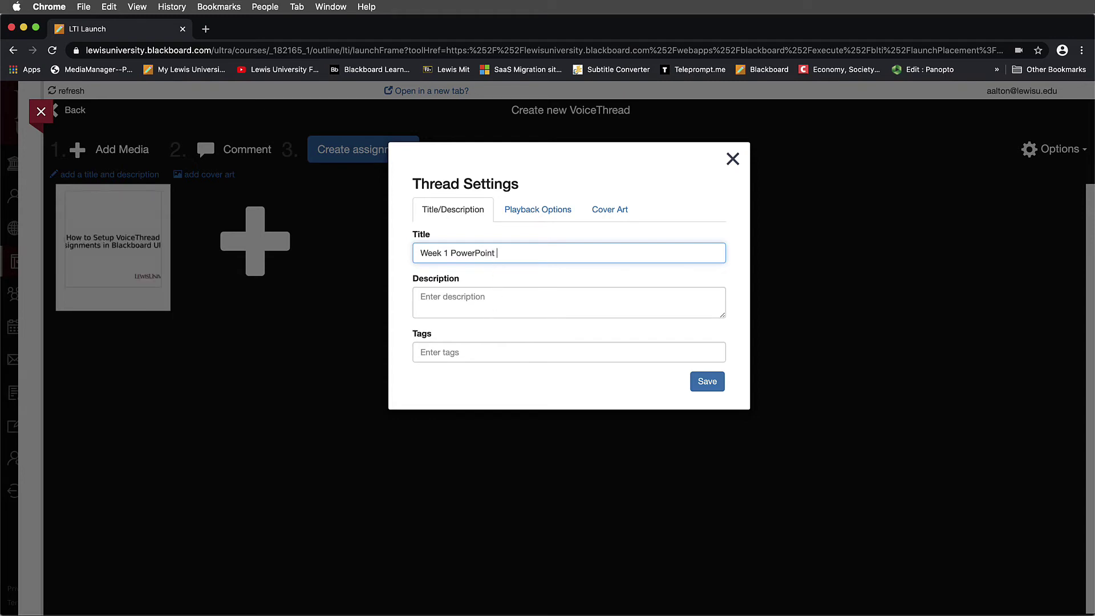
{"action": "type", "text": " - Assignment"}
Step: Add the description 'Please comment on the PowerPoint' and the tag 'Week 1'
{"action": "left_click", "coordinate": [480, 302]}
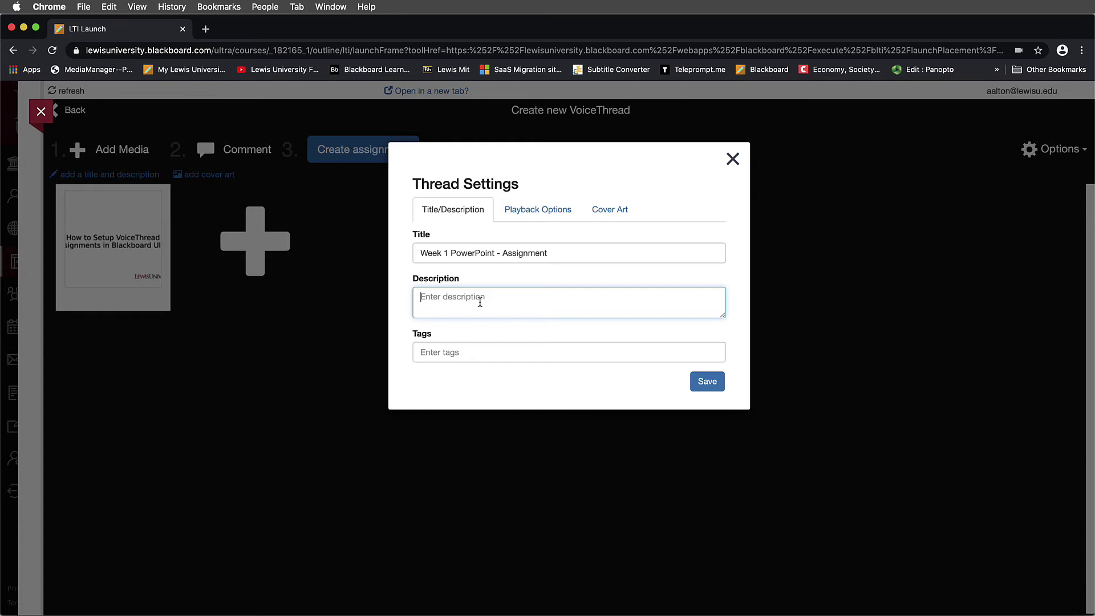
{"action": "type", "text": "Please comment on the PowerPoint"}
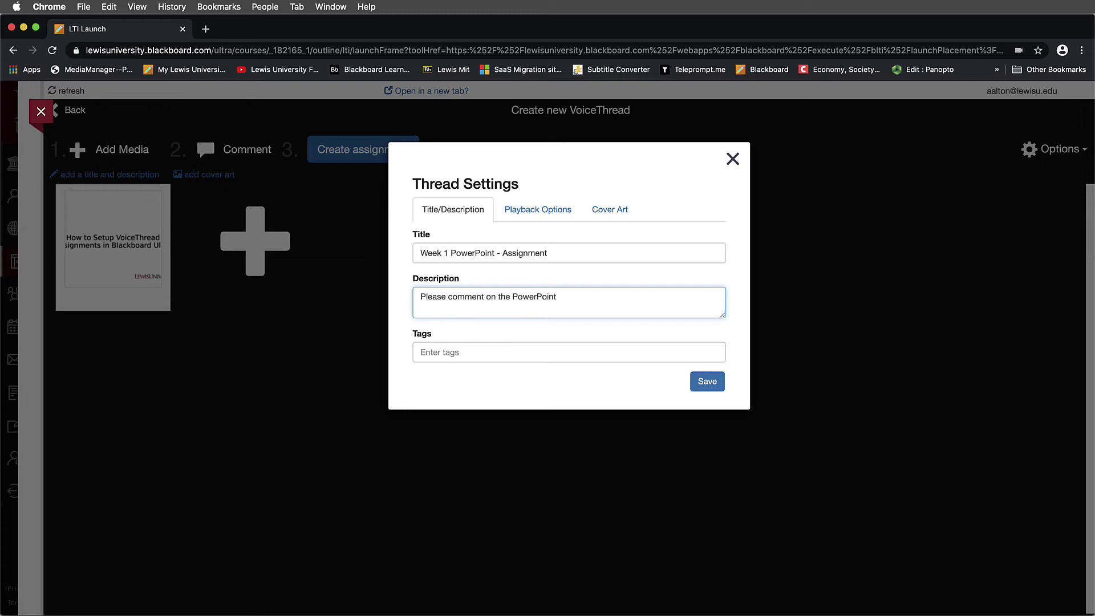
{"action": "left_click", "coordinate": [504, 358]}
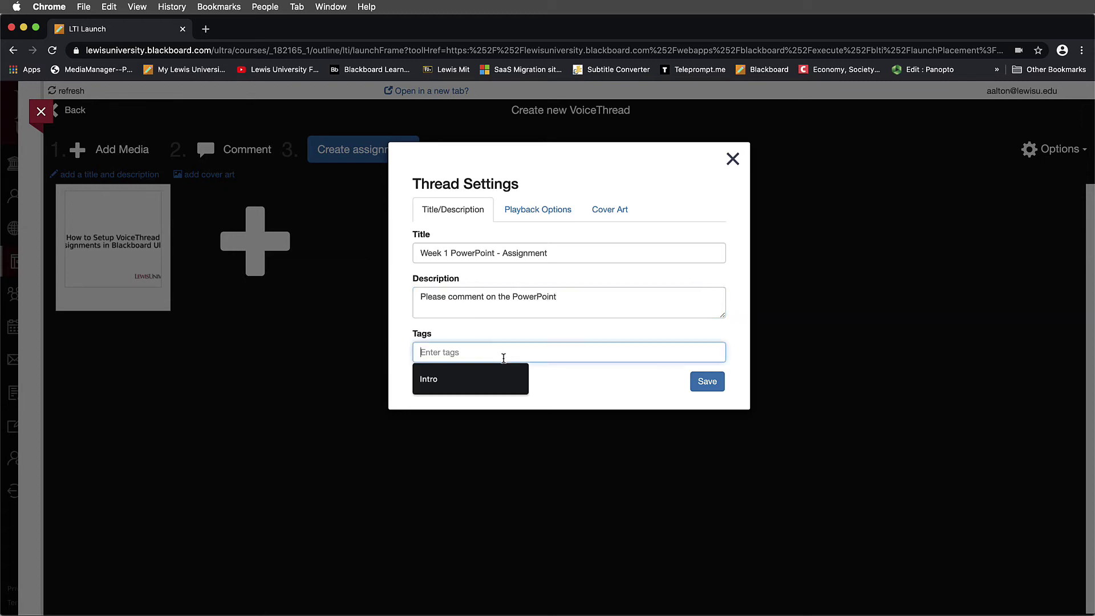
{"action": "type", "text": "Week"}
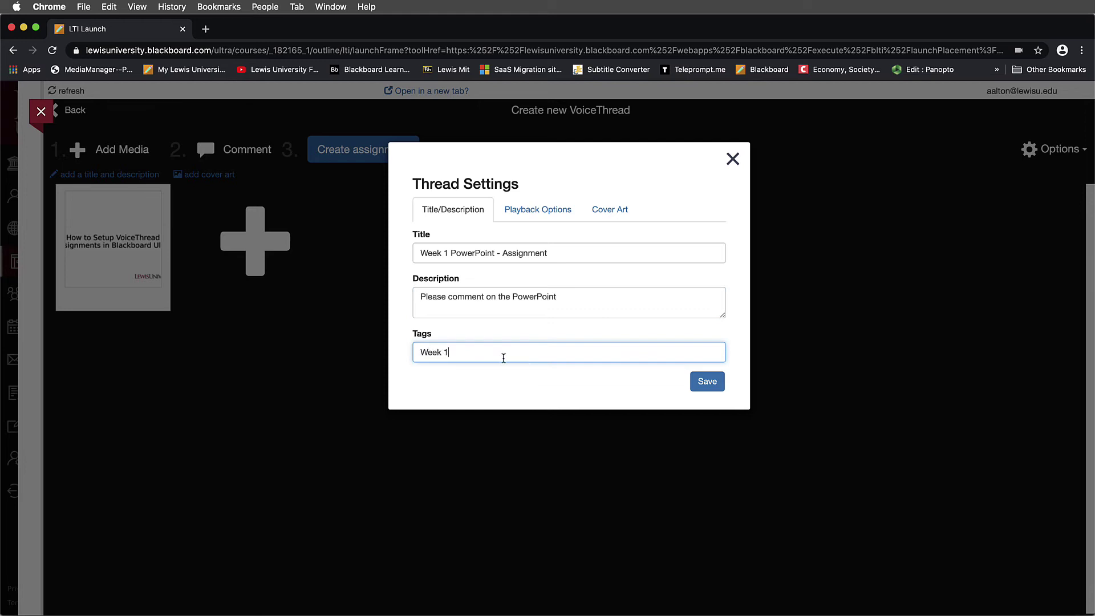
{"action": "type", "text": " 1"}
{"action": "left_click", "coordinate": [504, 374]}
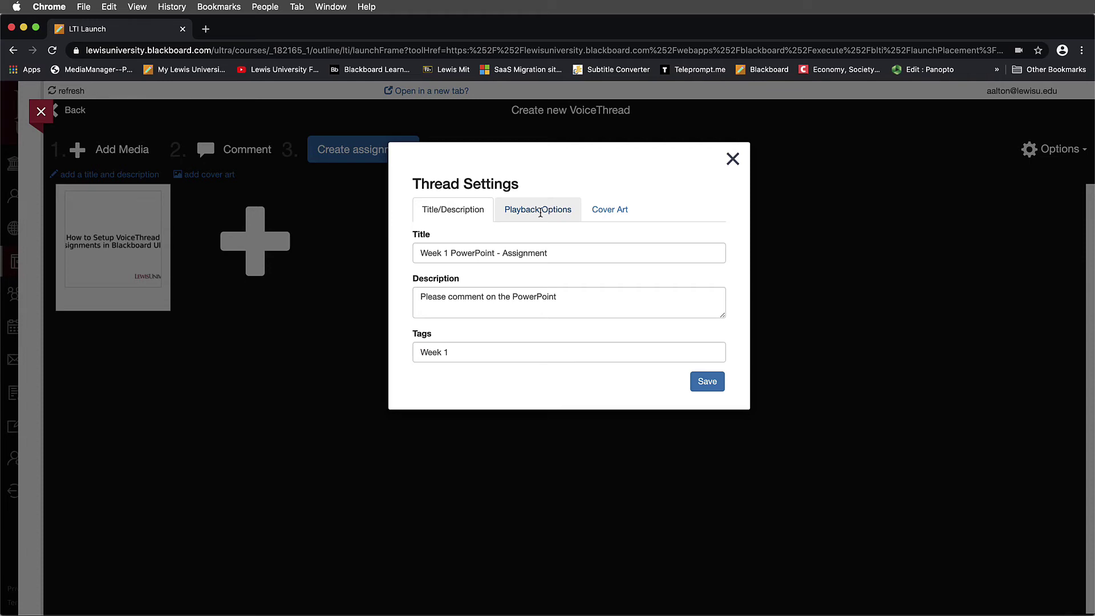
Step: Review the Playback Options and Cover Art settings, then save the thread settings
{"action": "left_click", "coordinate": [540, 213]}
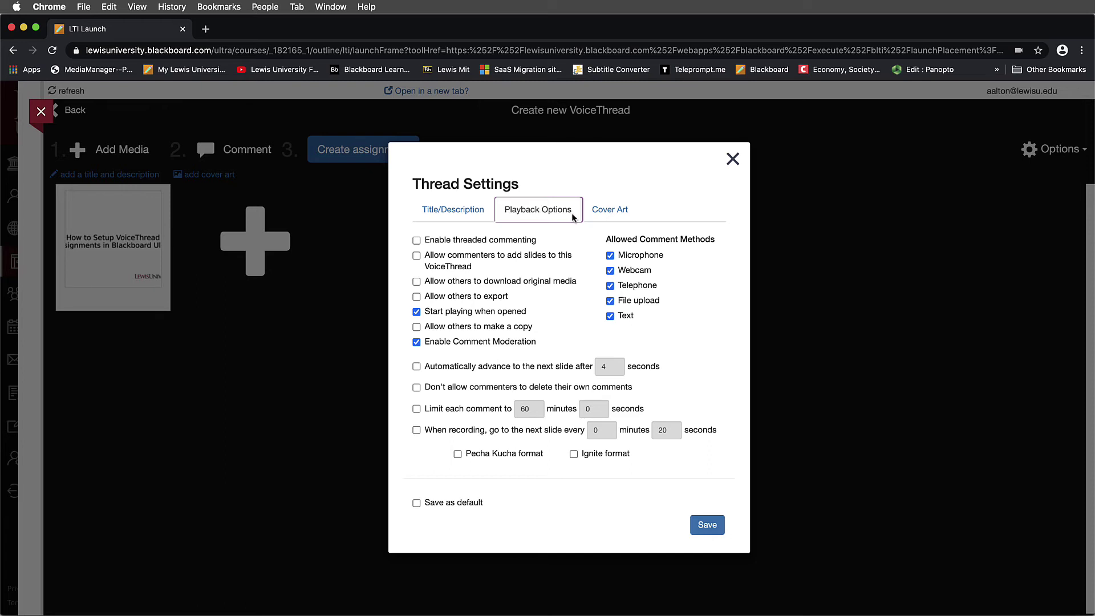
{"action": "left_click", "coordinate": [602, 215]}
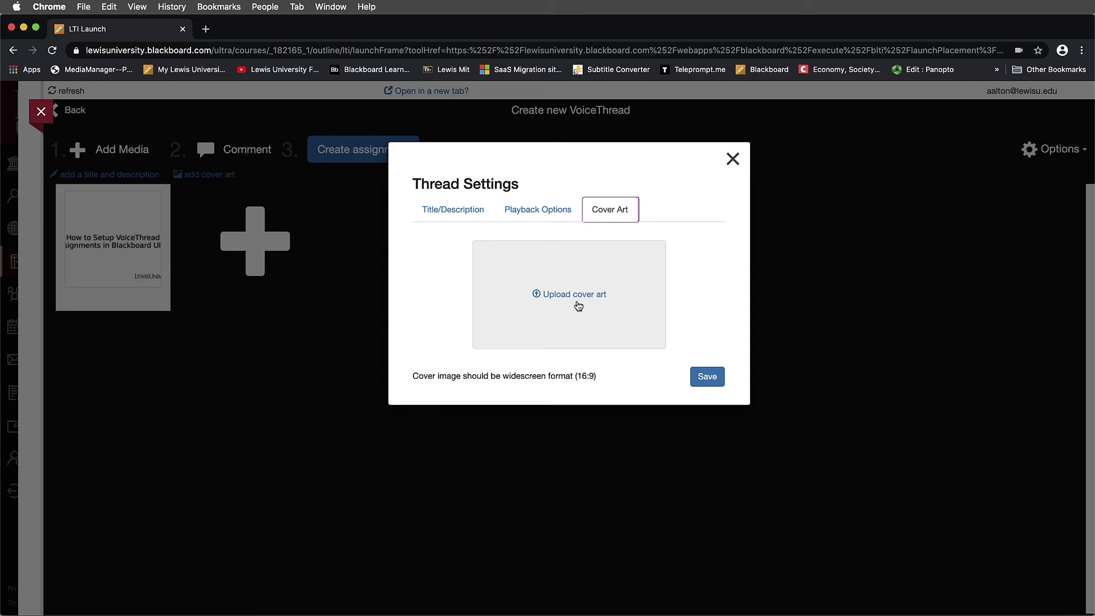
{"action": "left_click", "coordinate": [708, 382]}
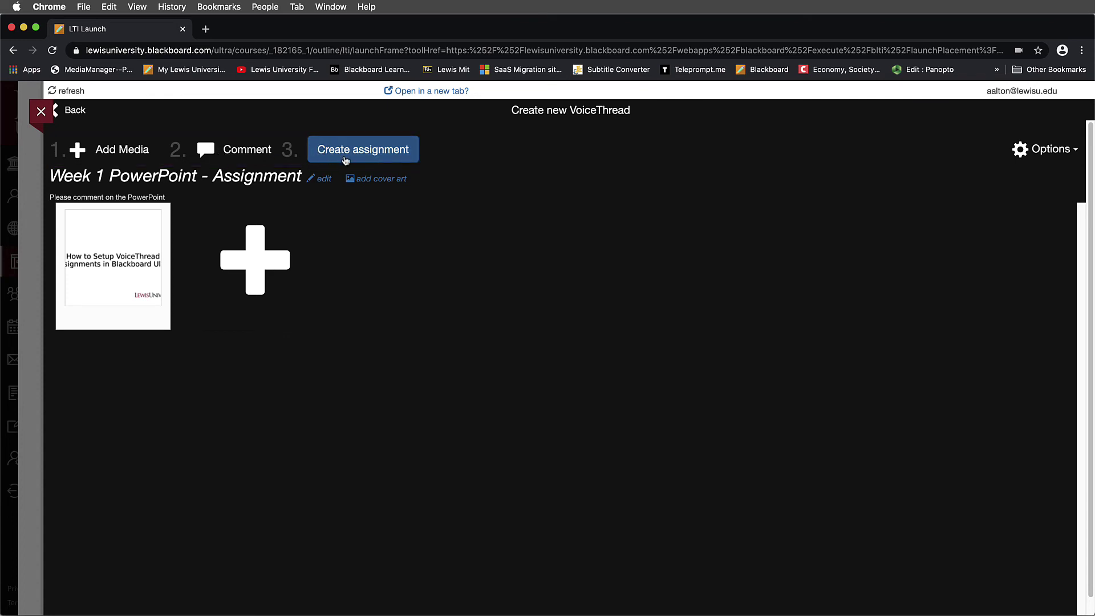
Step: Create a comment assignment requiring 1 comment, described 'Please leave 1 comment for your peers'
{"action": "left_click", "coordinate": [345, 161]}
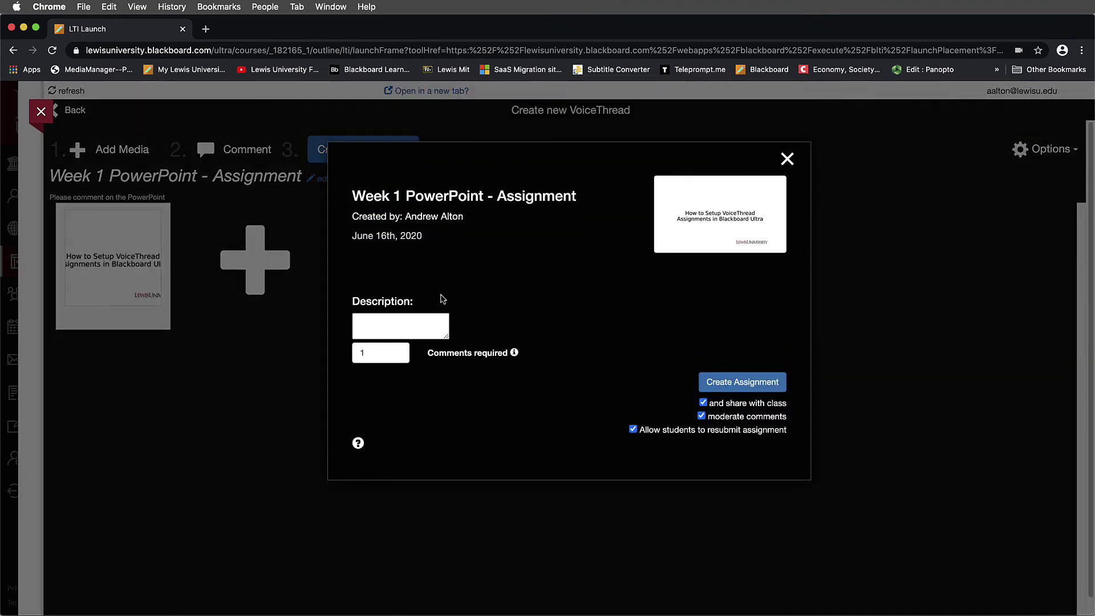
{"action": "left_click", "coordinate": [424, 328]}
{"action": "left_click", "coordinate": [424, 325]}
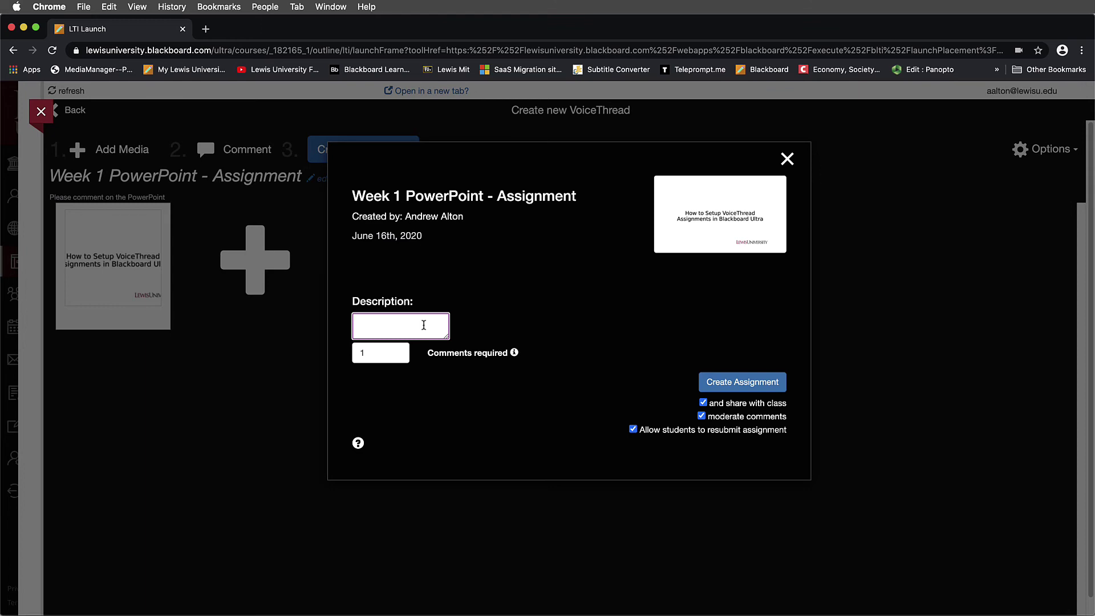
{"action": "type", "text": "Please leave 1 comment for your peers"}
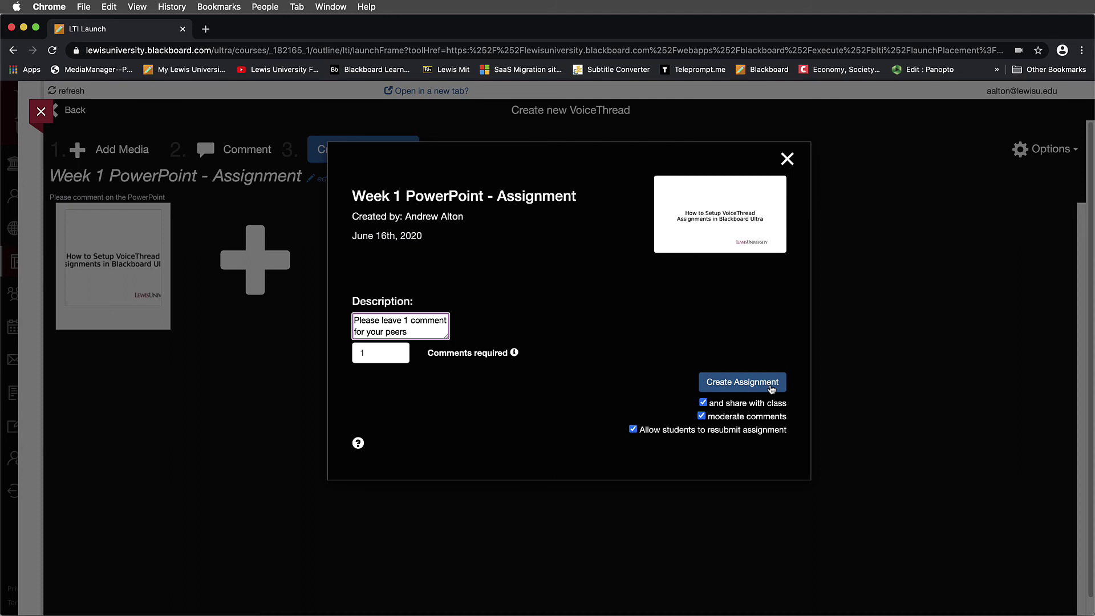
{"action": "left_click", "coordinate": [771, 388]}
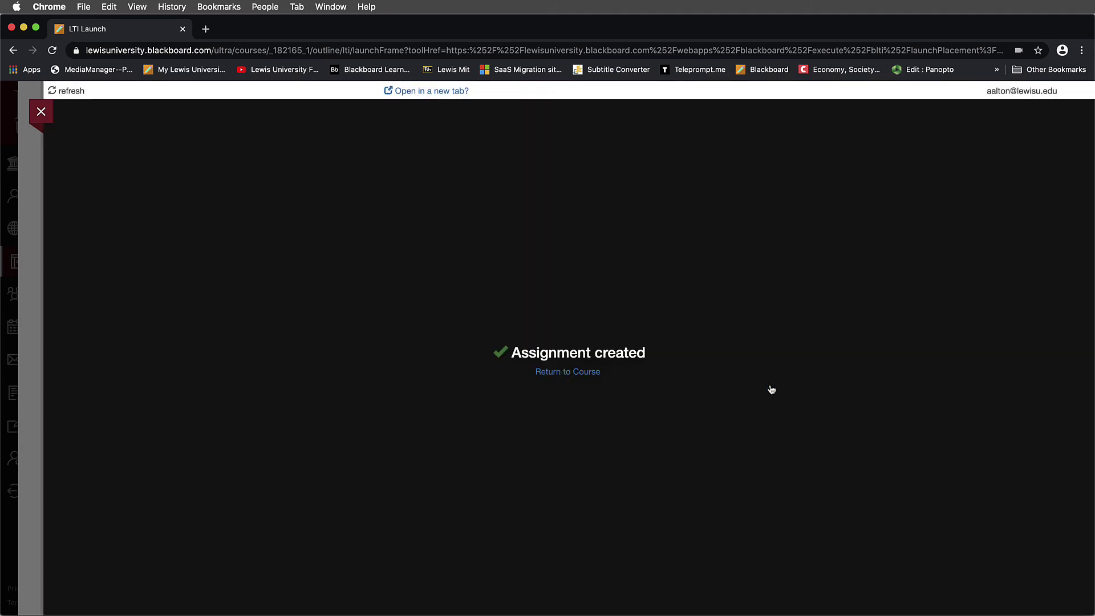
Step: Return to the Blackboard course from the Assignment created page
{"action": "left_click", "coordinate": [586, 372]}
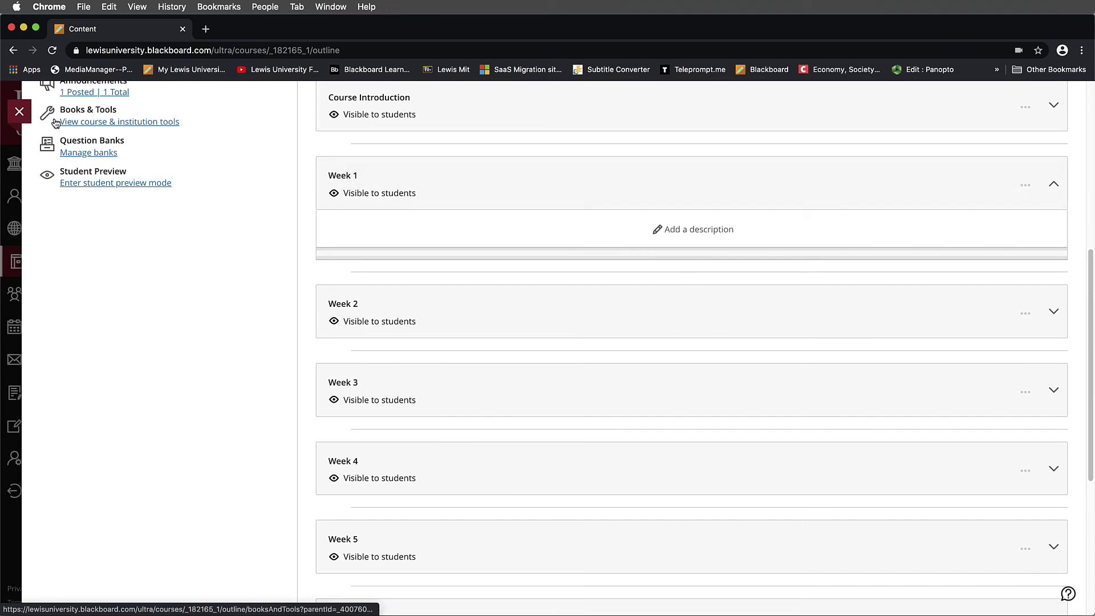
Step: Reopen the May Institute 2020 sandbox course and expand Week 1 and its Week 1 Assignments folder
{"action": "left_click", "coordinate": [27, 120]}
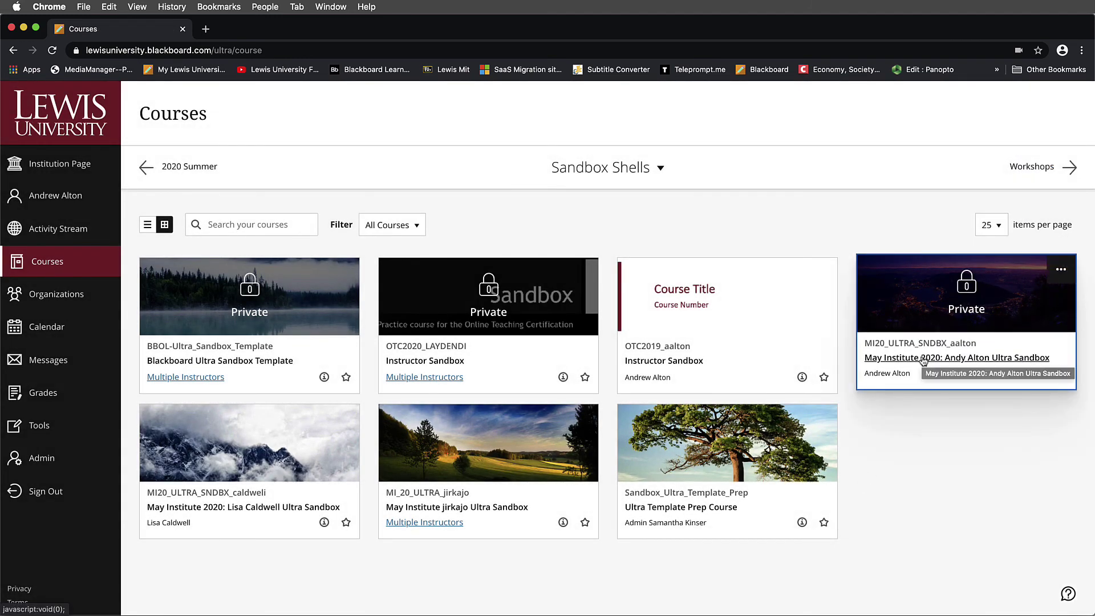
{"action": "left_click", "coordinate": [923, 359]}
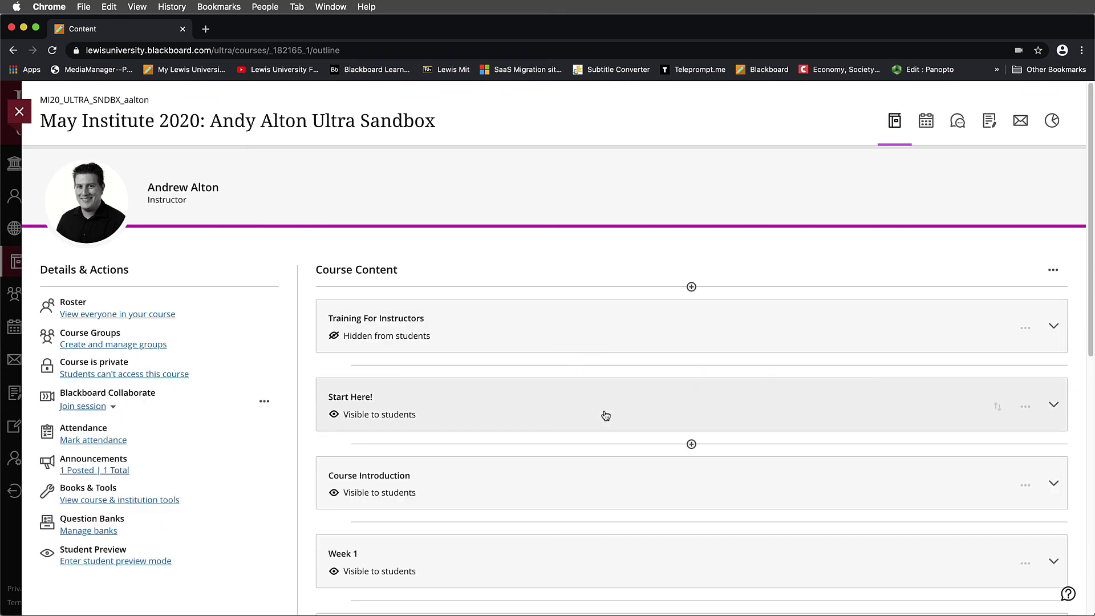
{"action": "scroll", "coordinate": [606, 415], "scroll_direction": "down", "scroll_amount": 2}
{"action": "scroll", "coordinate": [605, 415], "scroll_direction": "down", "scroll_amount": 1}
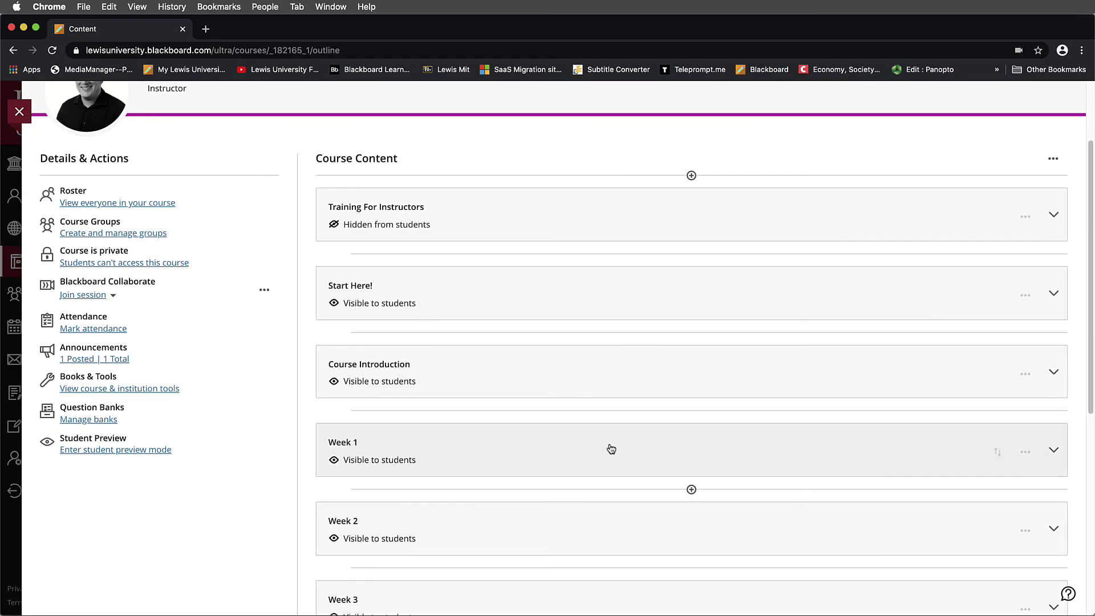
{"action": "left_click", "coordinate": [611, 449]}
{"action": "scroll", "coordinate": [611, 449], "scroll_direction": "down", "scroll_amount": 7}
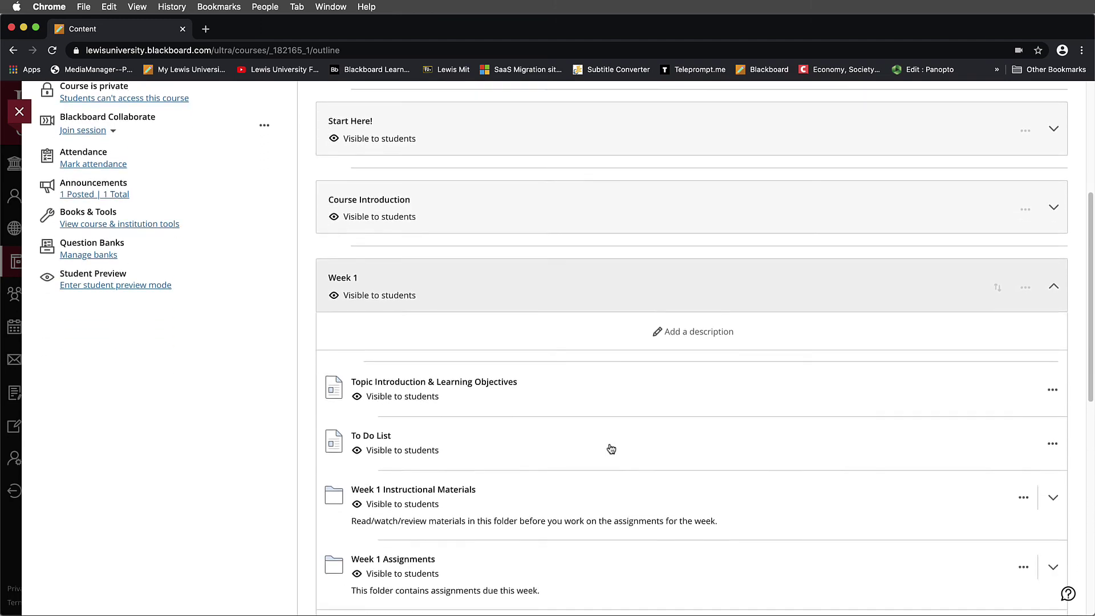
{"action": "left_click", "coordinate": [617, 479]}
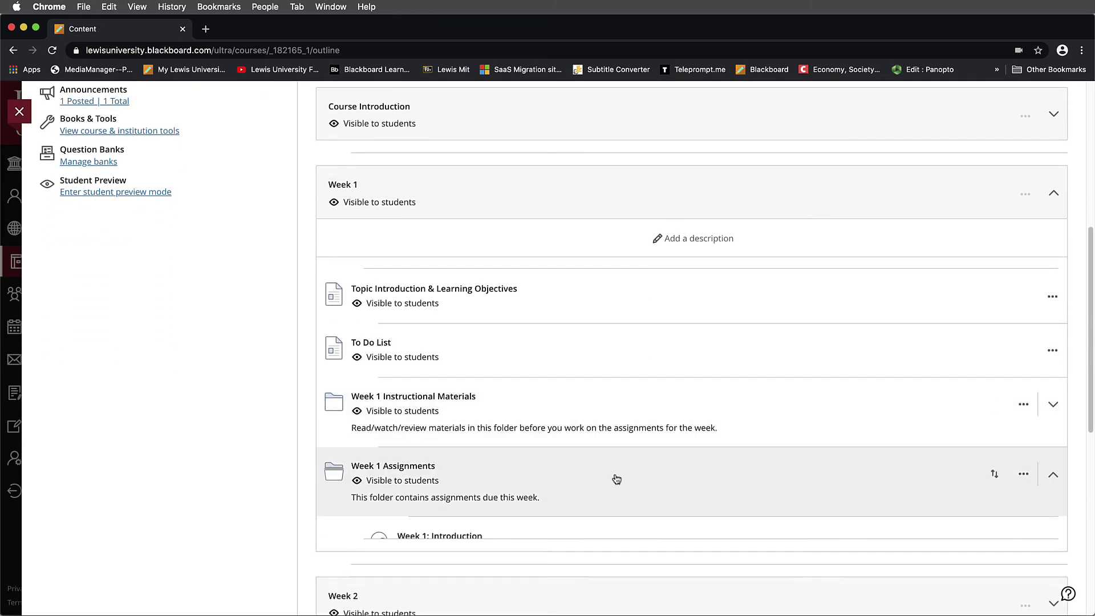
{"action": "scroll", "coordinate": [634, 456], "scroll_direction": "down", "scroll_amount": 6}
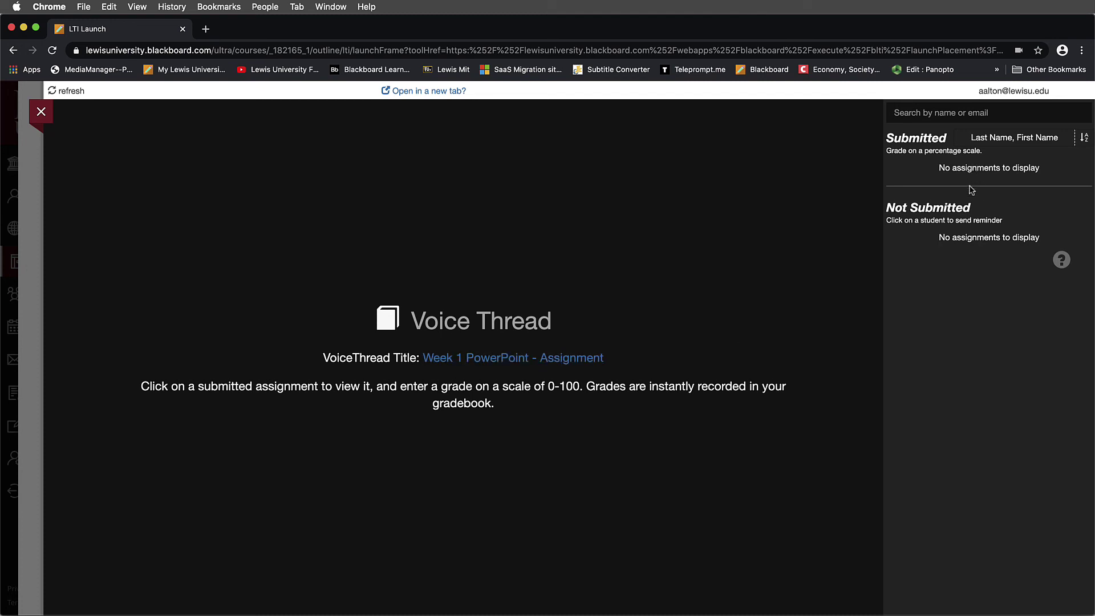
Step: Preview the 'Week 1 PowerPoint - Assignment' thread and its comment options, then close it
{"action": "left_click", "coordinate": [516, 360]}
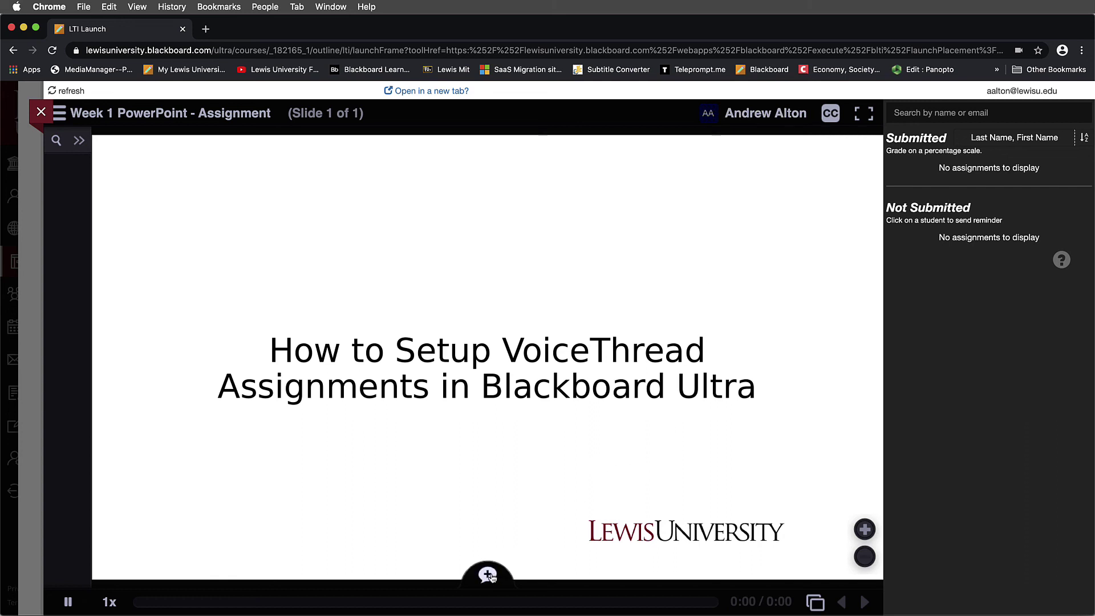
{"action": "left_click", "coordinate": [491, 576]}
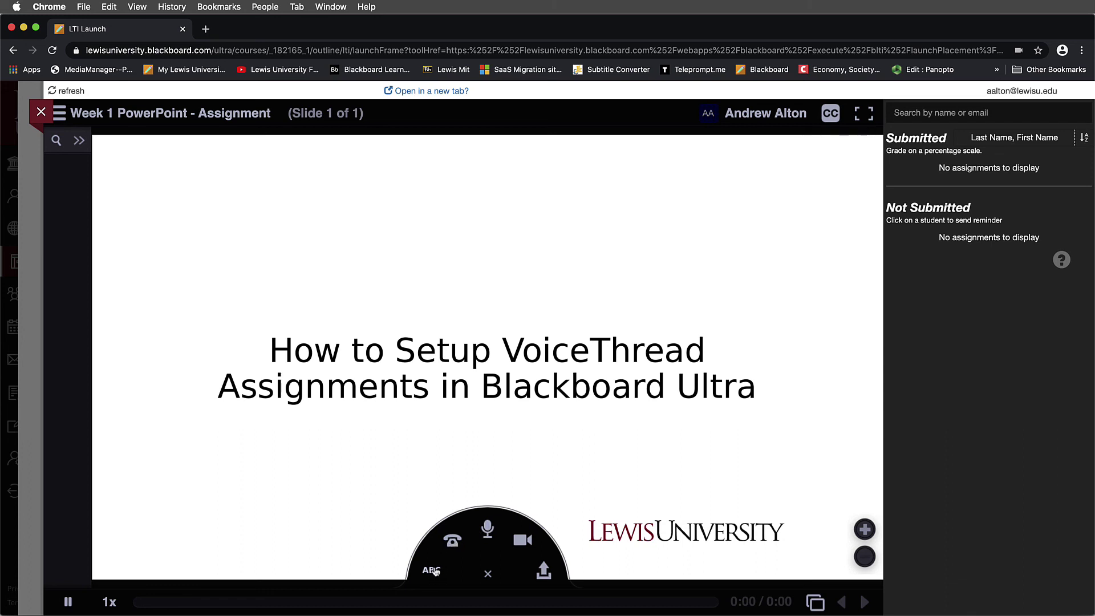
{"action": "left_click", "coordinate": [489, 576]}
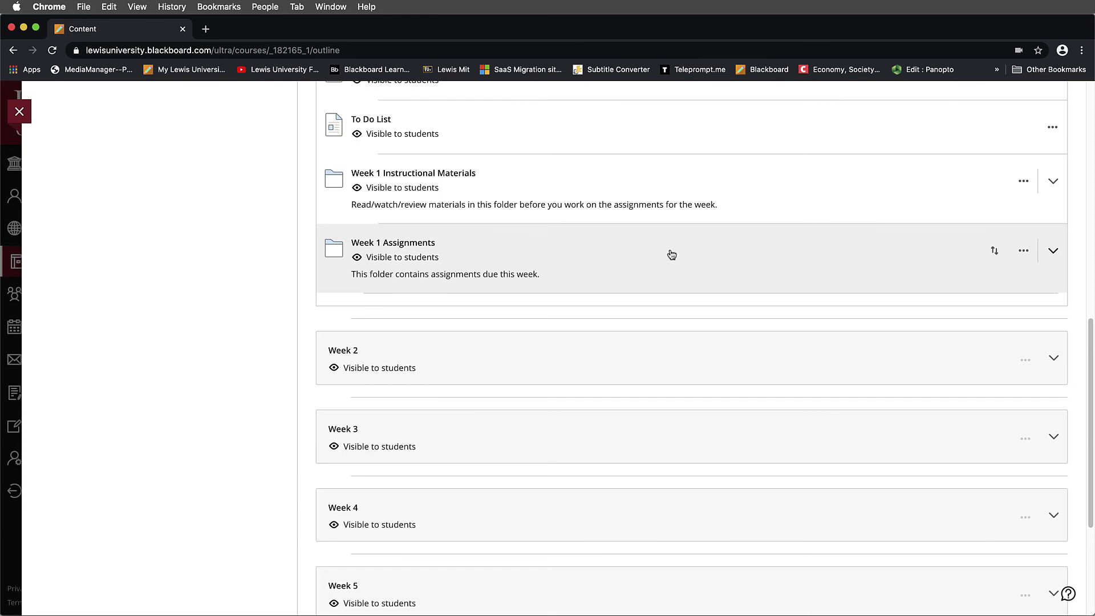